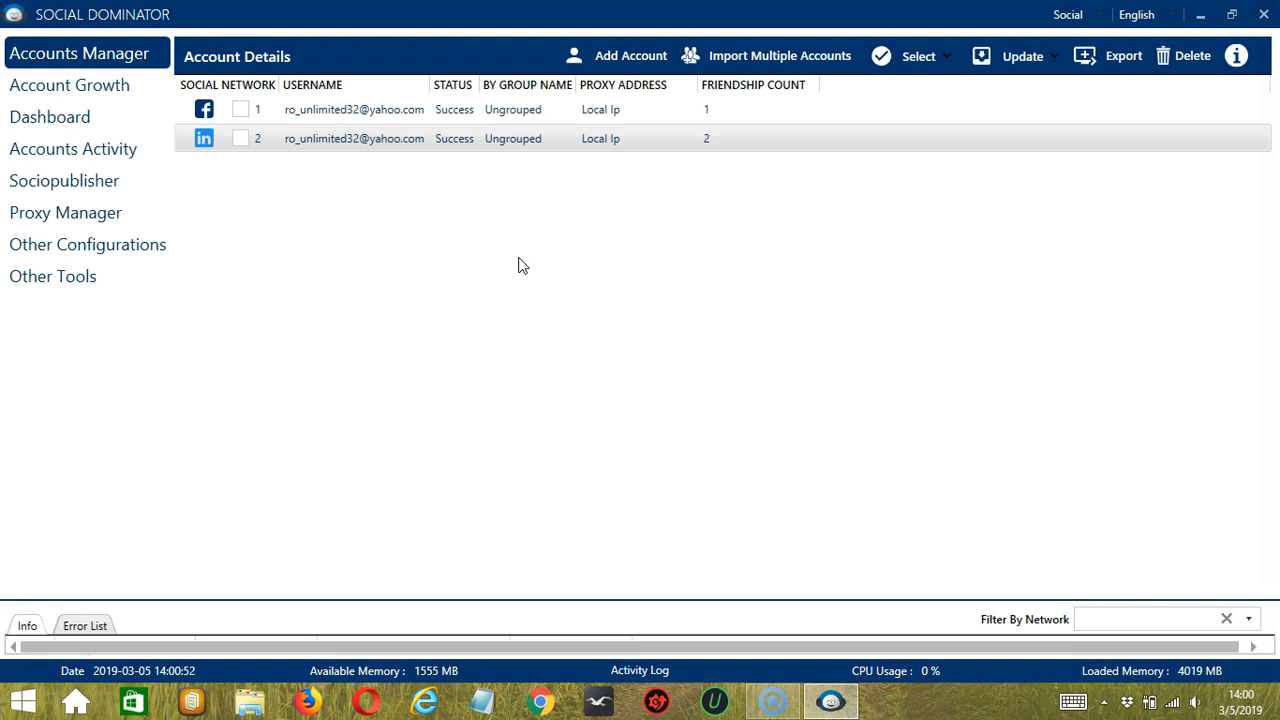
Step: Open the Group Unjoiner configuration in the tools of the LinkedIn account
{"action": "right_click", "coordinate": [316, 139]}
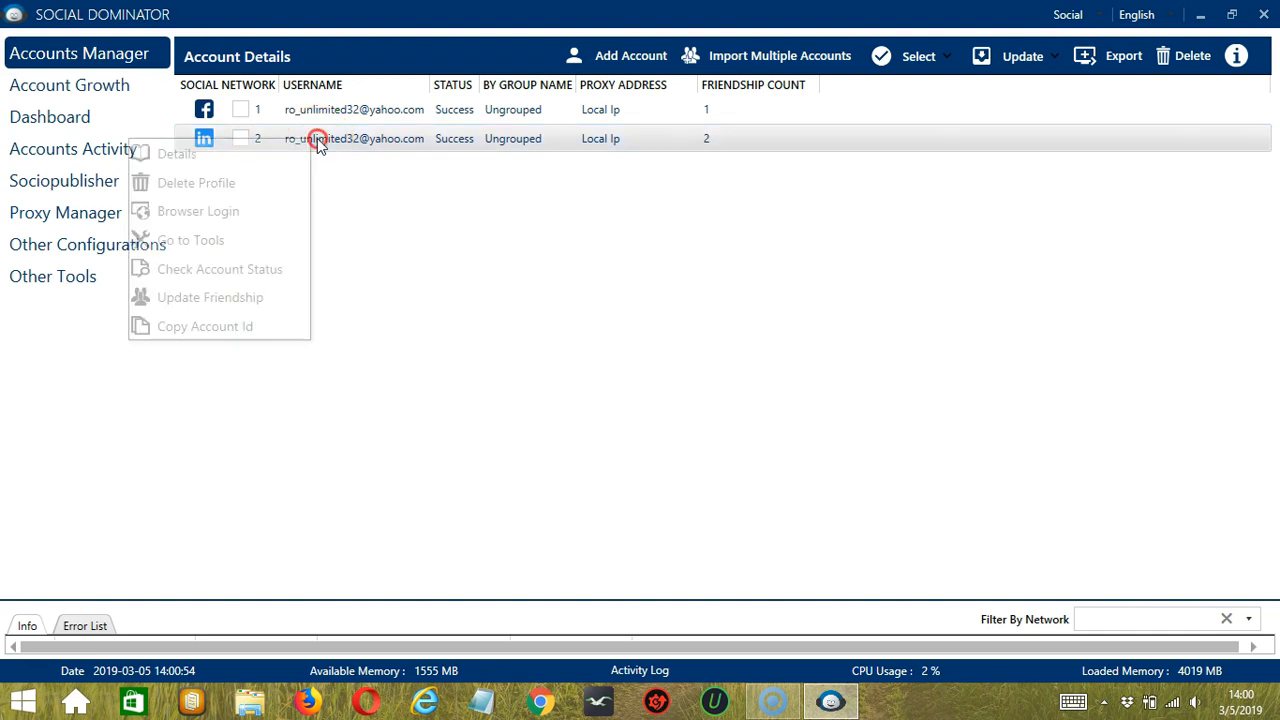
{"action": "left_click", "coordinate": [283, 242]}
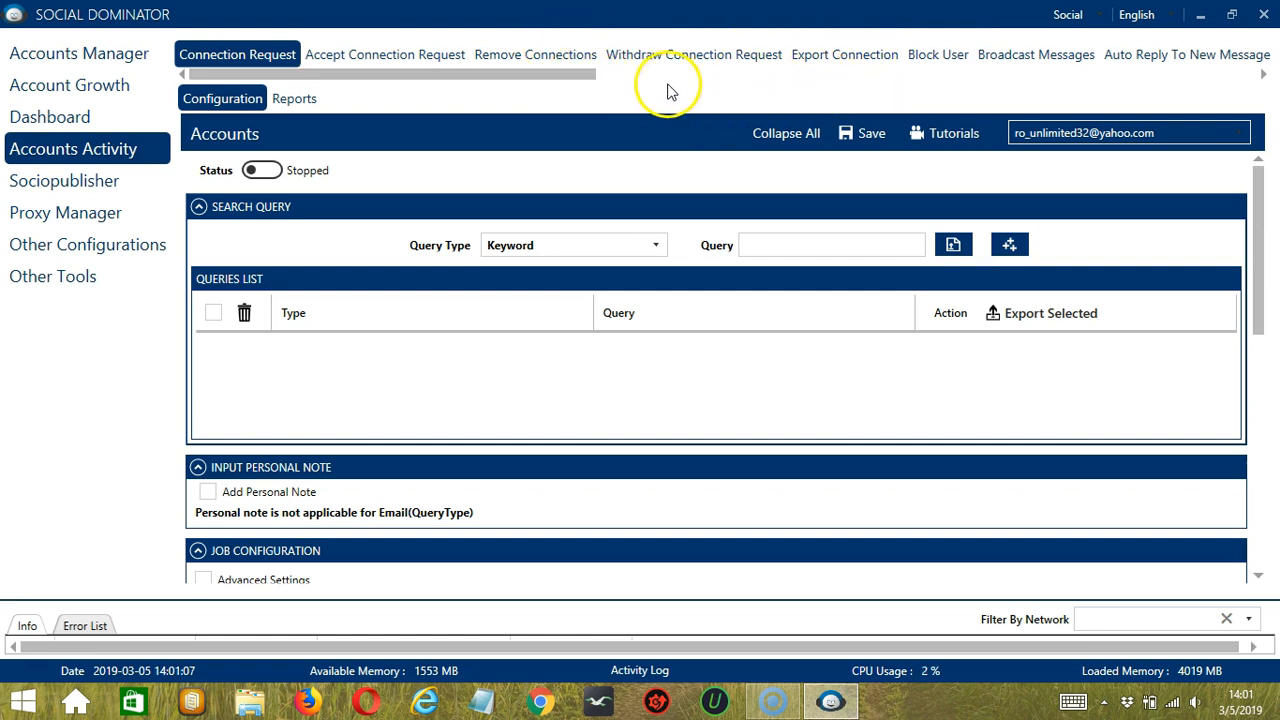
{"action": "left_click_drag", "start_coordinate": [567, 82], "coordinate": [869, 89]}
{"action": "left_click", "coordinate": [1071, 53]}
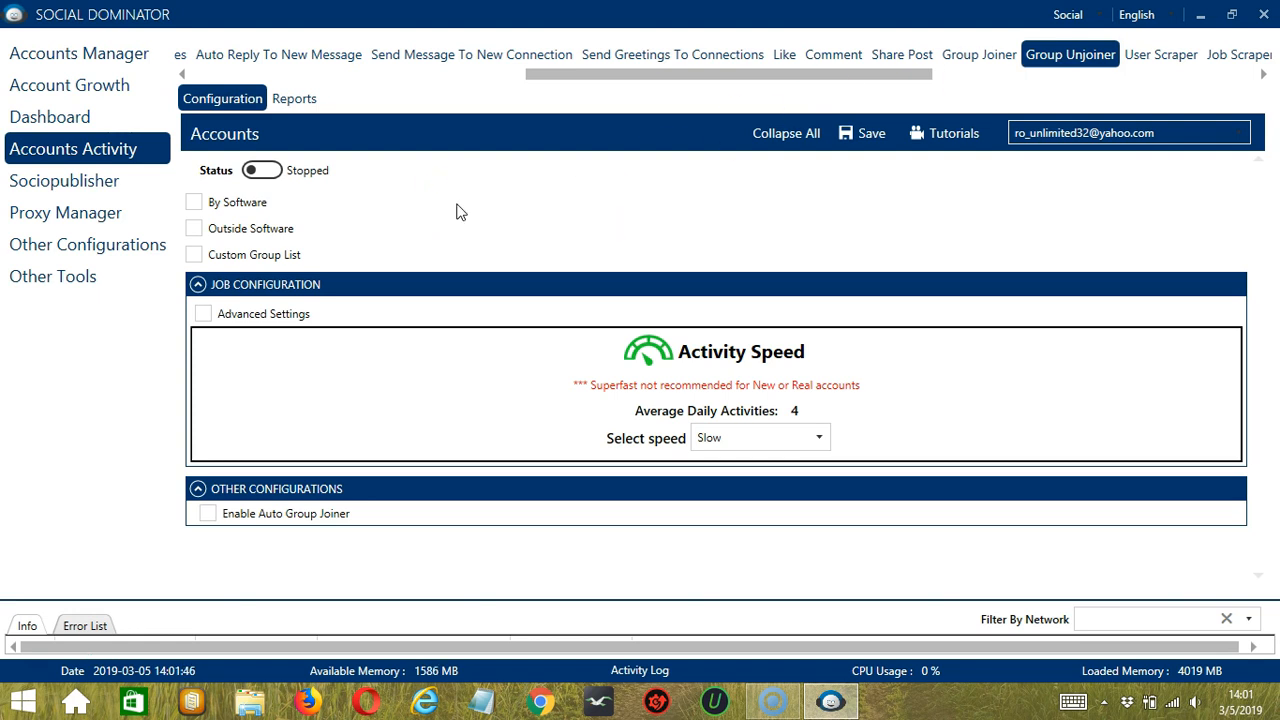
Step: Enable the By Software and Outside Software group sources for unjoining
{"action": "left_click", "coordinate": [208, 204]}
{"action": "left_click", "coordinate": [242, 202]}
{"action": "left_click", "coordinate": [242, 202]}
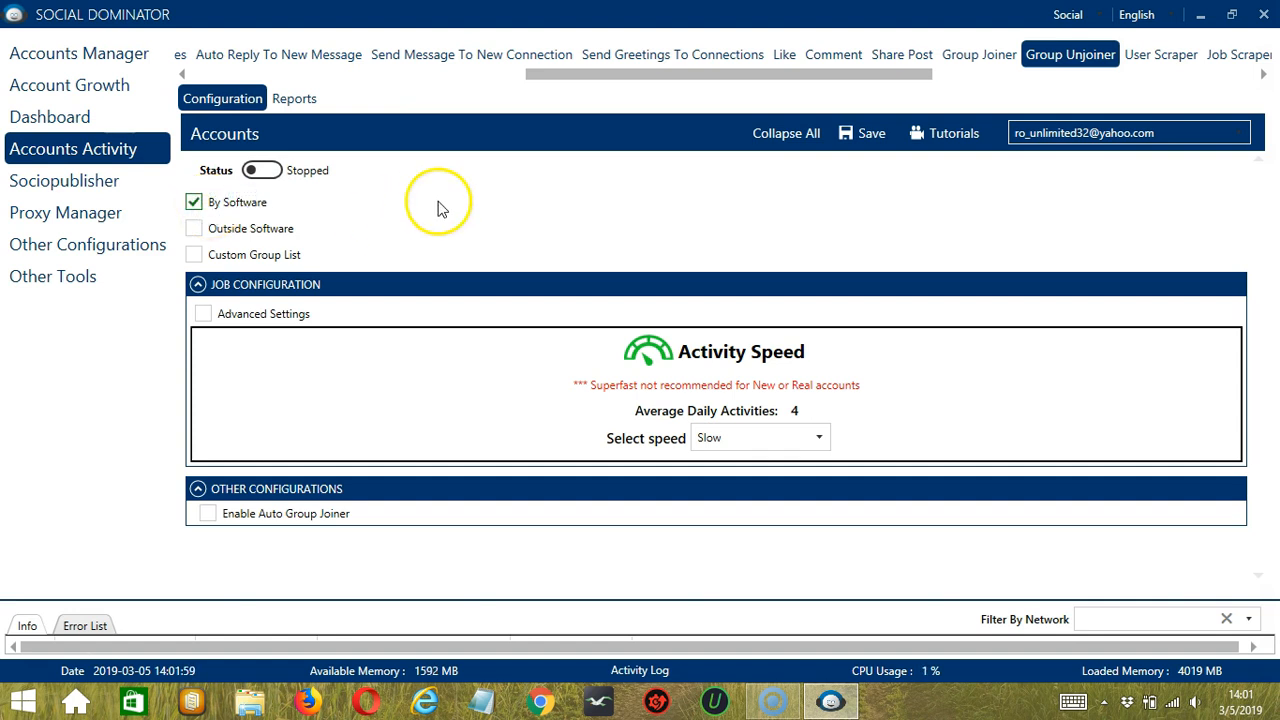
{"action": "left_click", "coordinate": [196, 232]}
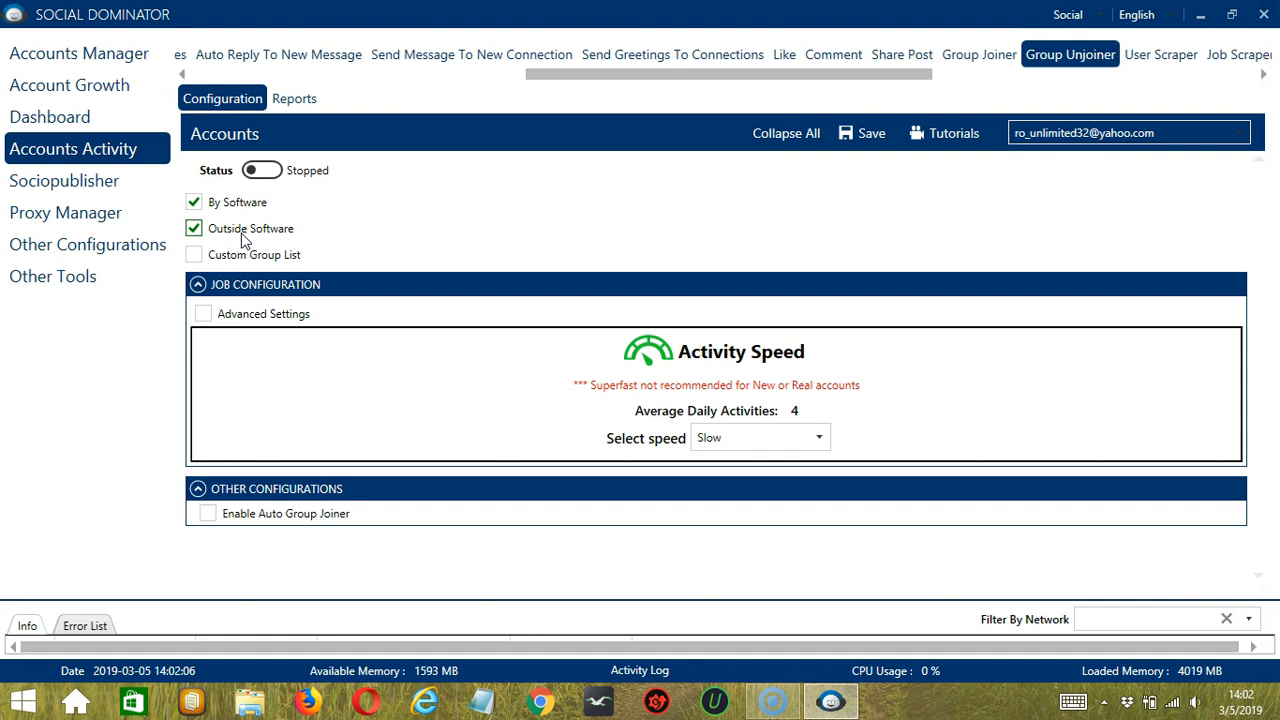
{"action": "left_click", "coordinate": [196, 255]}
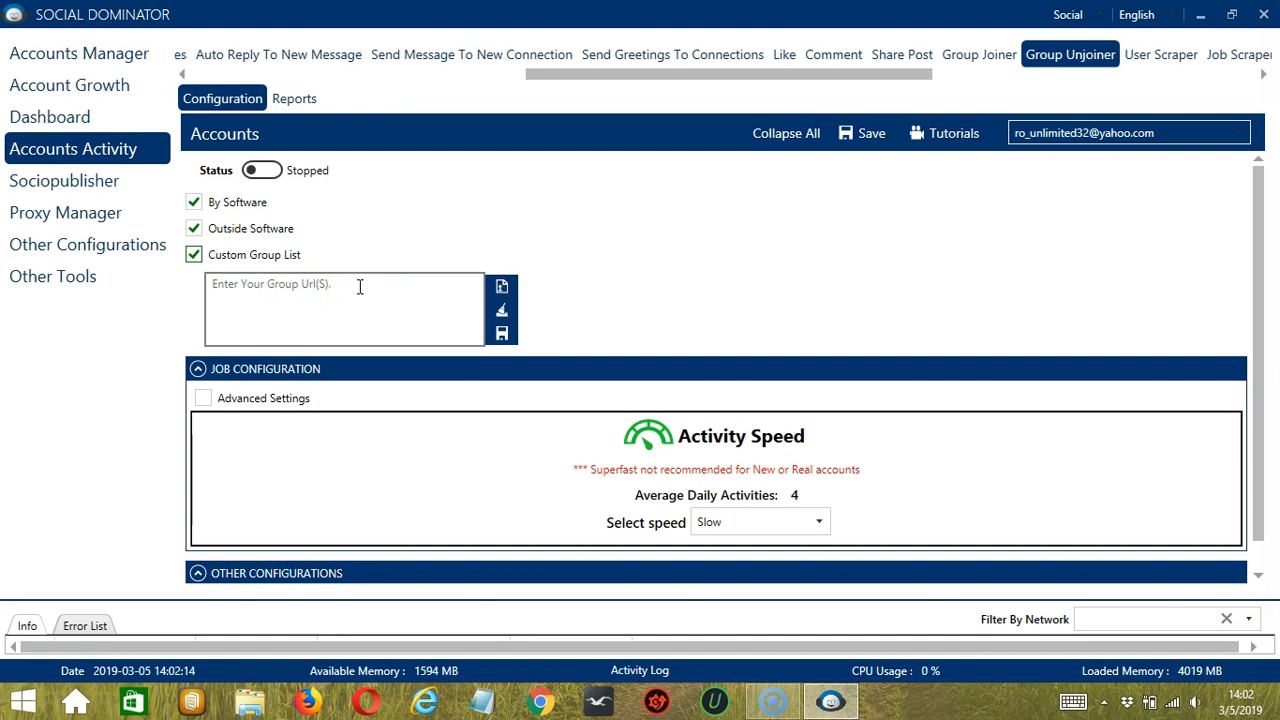
{"action": "left_click", "coordinate": [359, 286]}
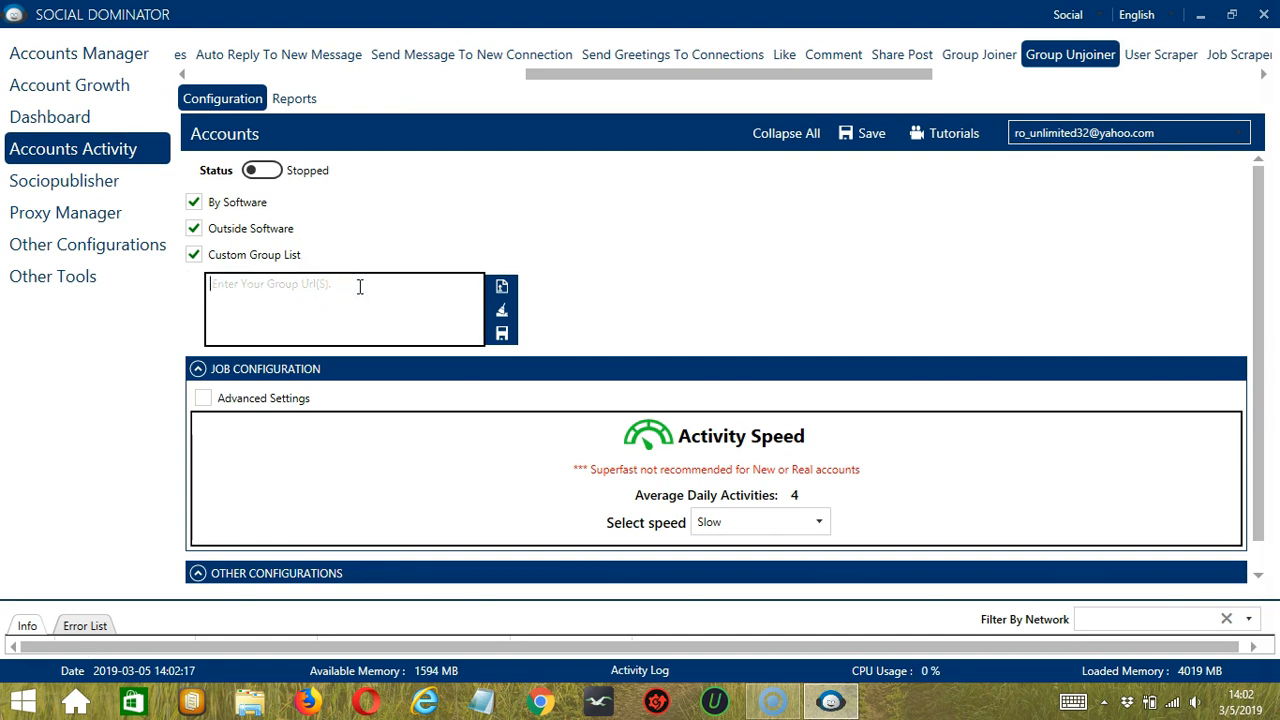
{"action": "type", "text": "url"}
{"action": "left_click", "coordinate": [504, 314]}
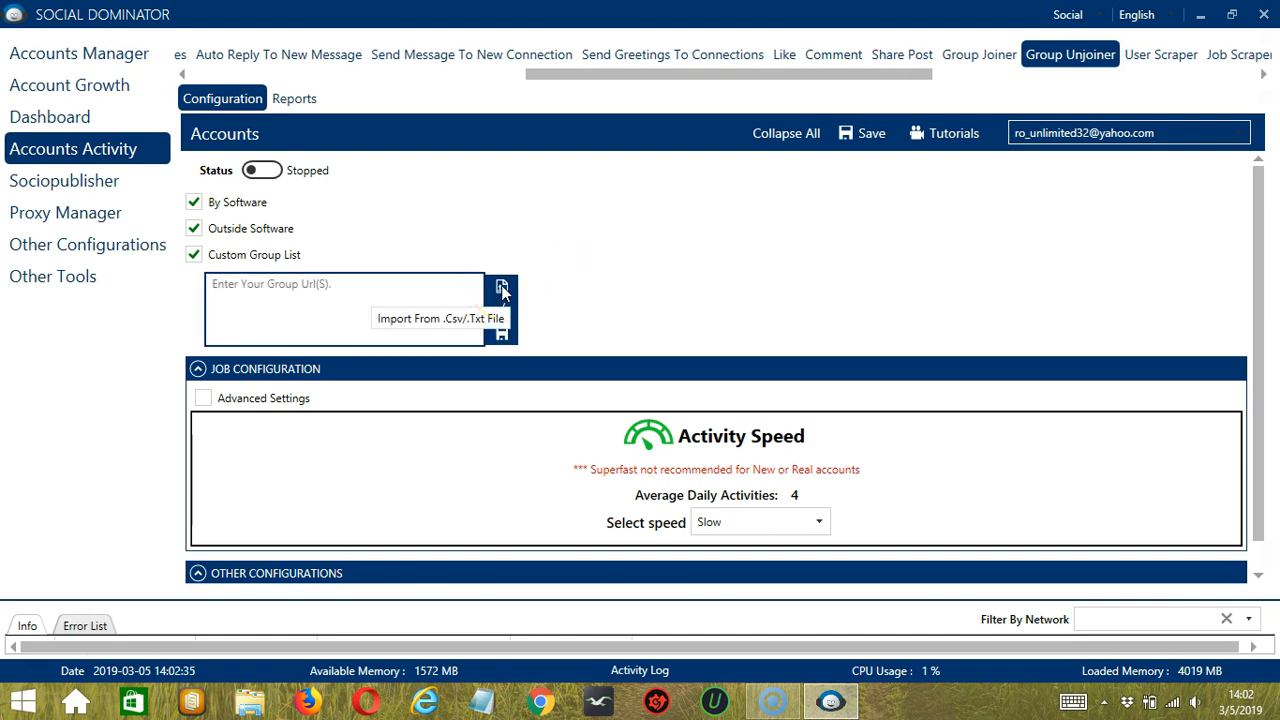
{"action": "left_click", "coordinate": [502, 290]}
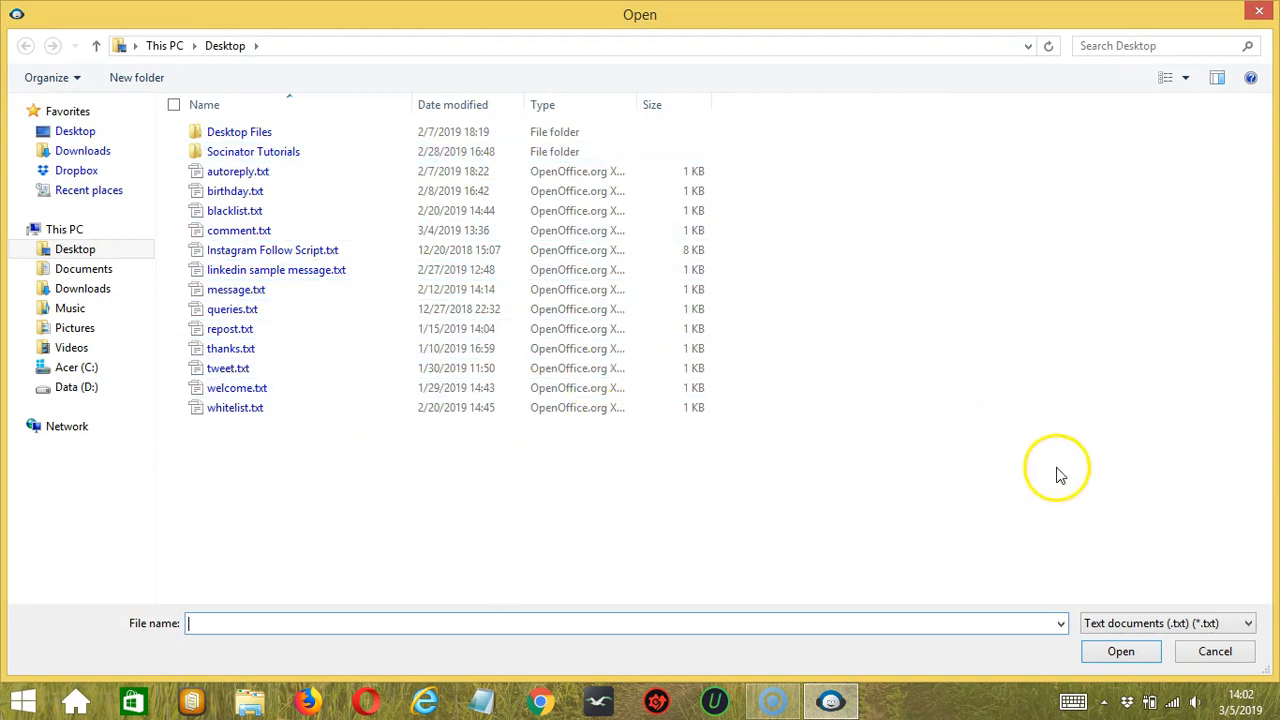
{"action": "left_click", "coordinate": [1217, 651]}
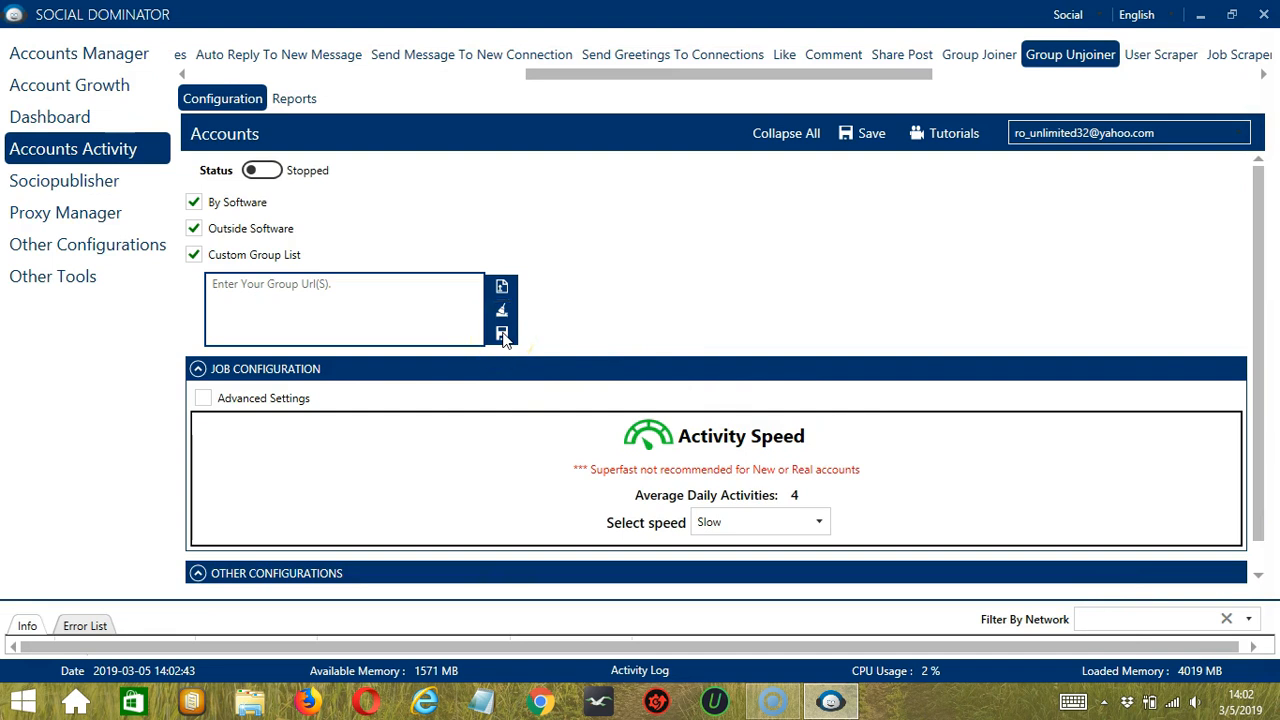
{"action": "left_click", "coordinate": [398, 250]}
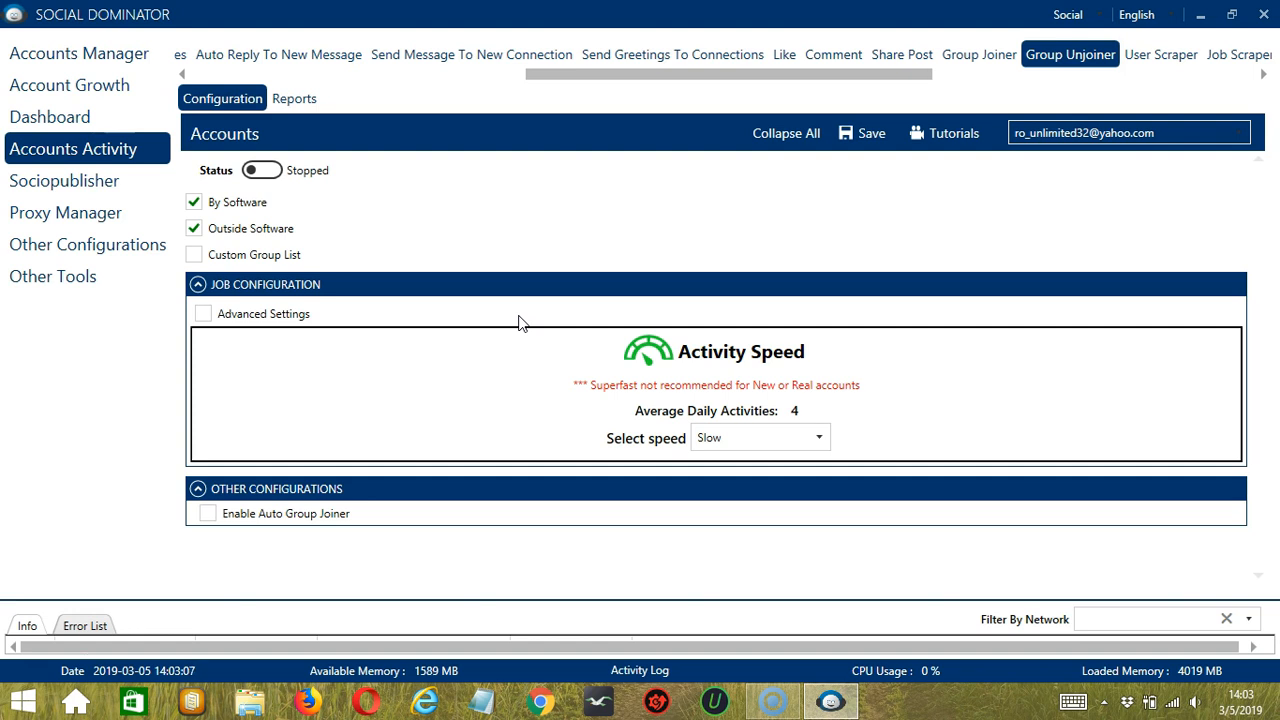
Step: Set the activity speed in the job configuration to Superfast
{"action": "left_click", "coordinate": [823, 434]}
{"action": "left_click", "coordinate": [770, 483]}
{"action": "left_click", "coordinate": [821, 441]}
{"action": "left_click", "coordinate": [749, 503]}
{"action": "left_click", "coordinate": [823, 431]}
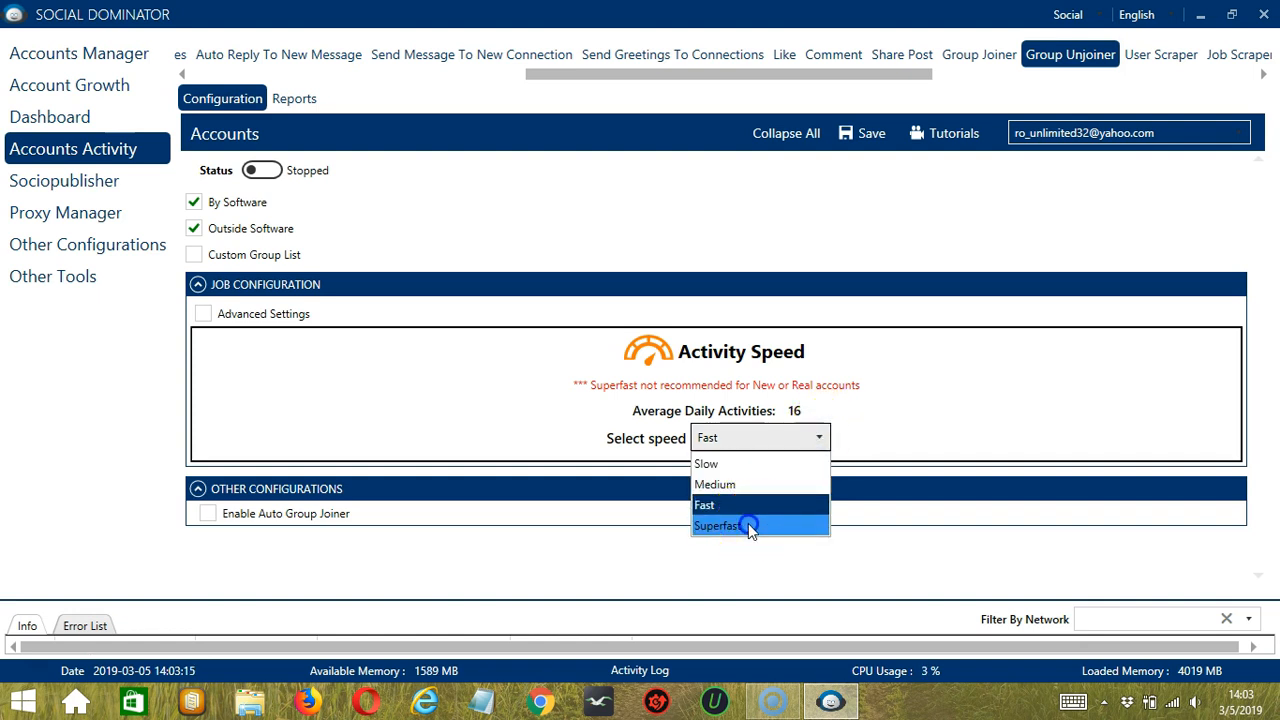
{"action": "left_click", "coordinate": [748, 525]}
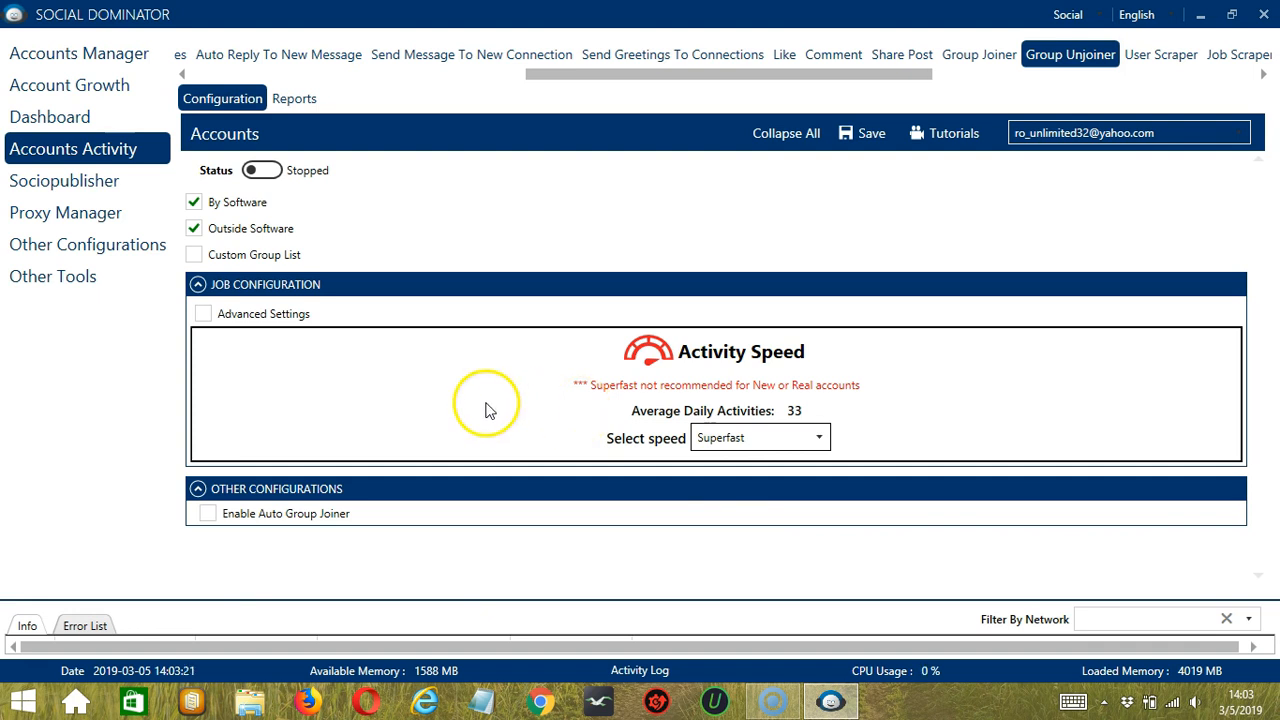
Step: Enable the advanced settings of the job configuration and the option to increase group unjoins each day
{"action": "left_click", "coordinate": [203, 316]}
{"action": "scroll", "coordinate": [220, 290], "scroll_direction": "down", "scroll_amount": 2}
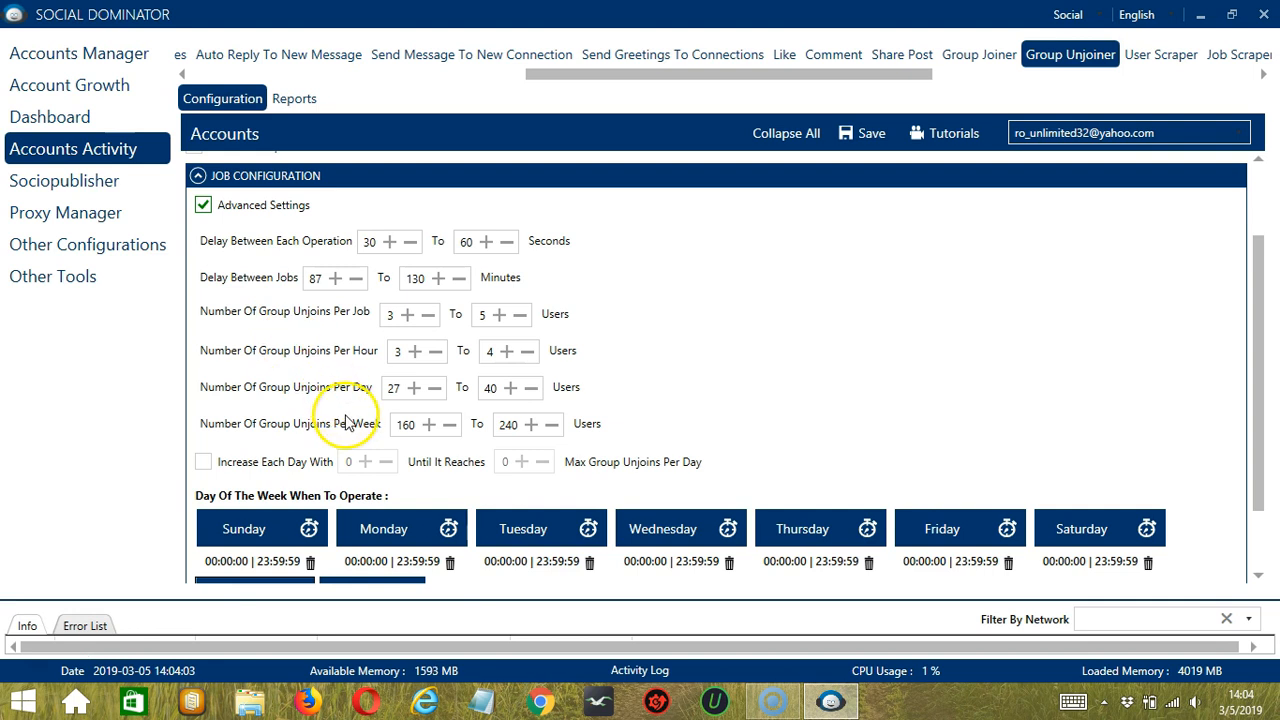
{"action": "left_click", "coordinate": [203, 462]}
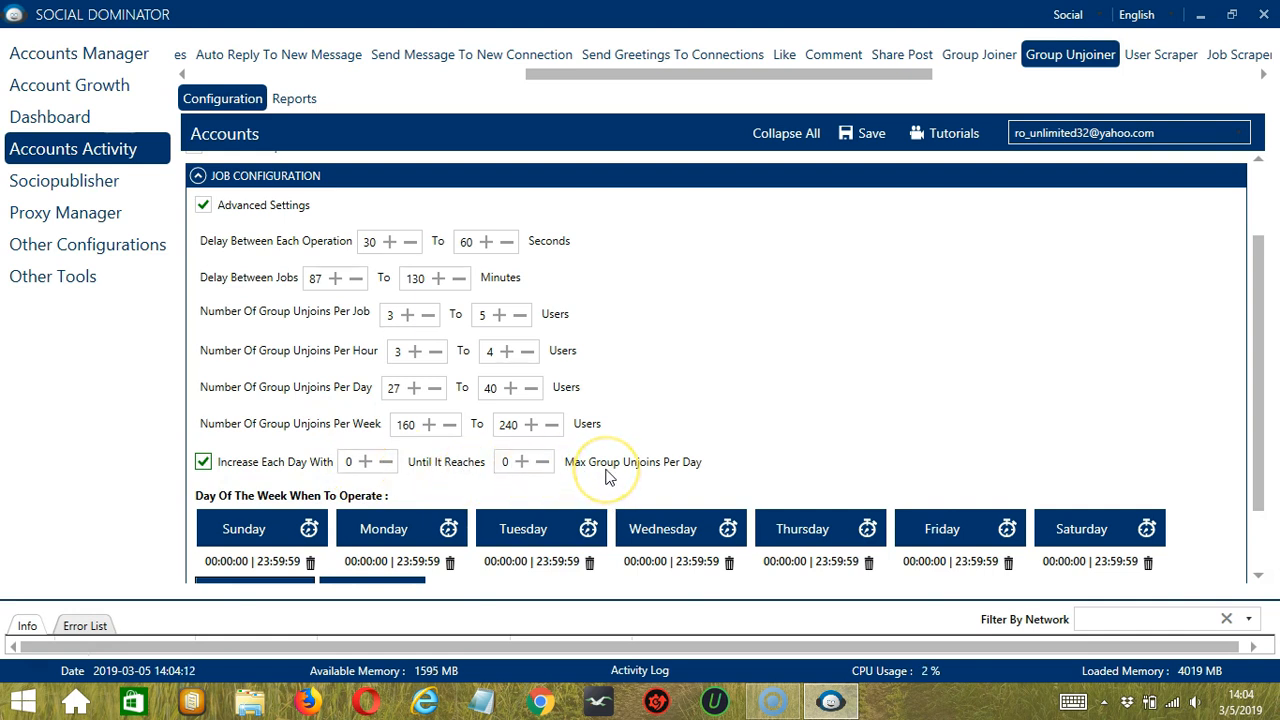
Step: Replace Monday's all-day operating interval with one from 12:00:00 AM to 1:59:59 AM
{"action": "scroll", "coordinate": [1133, 490], "scroll_direction": "down", "scroll_amount": 3}
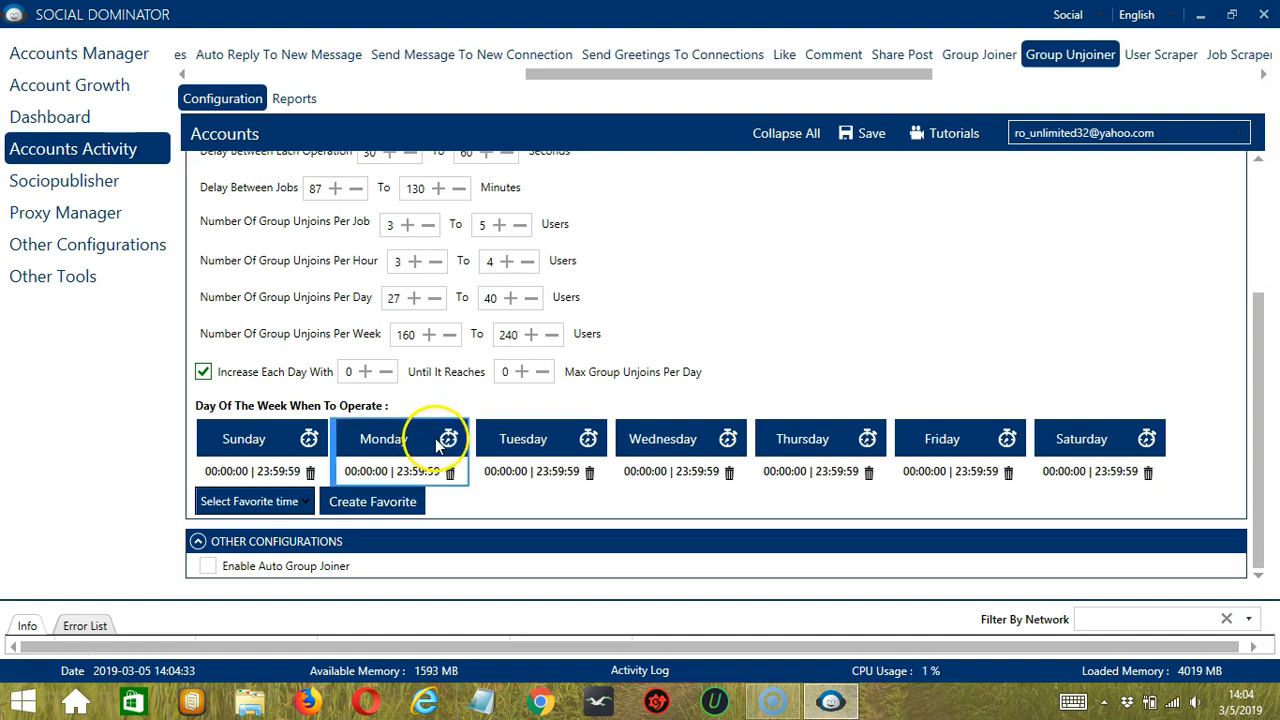
{"action": "left_click", "coordinate": [450, 472]}
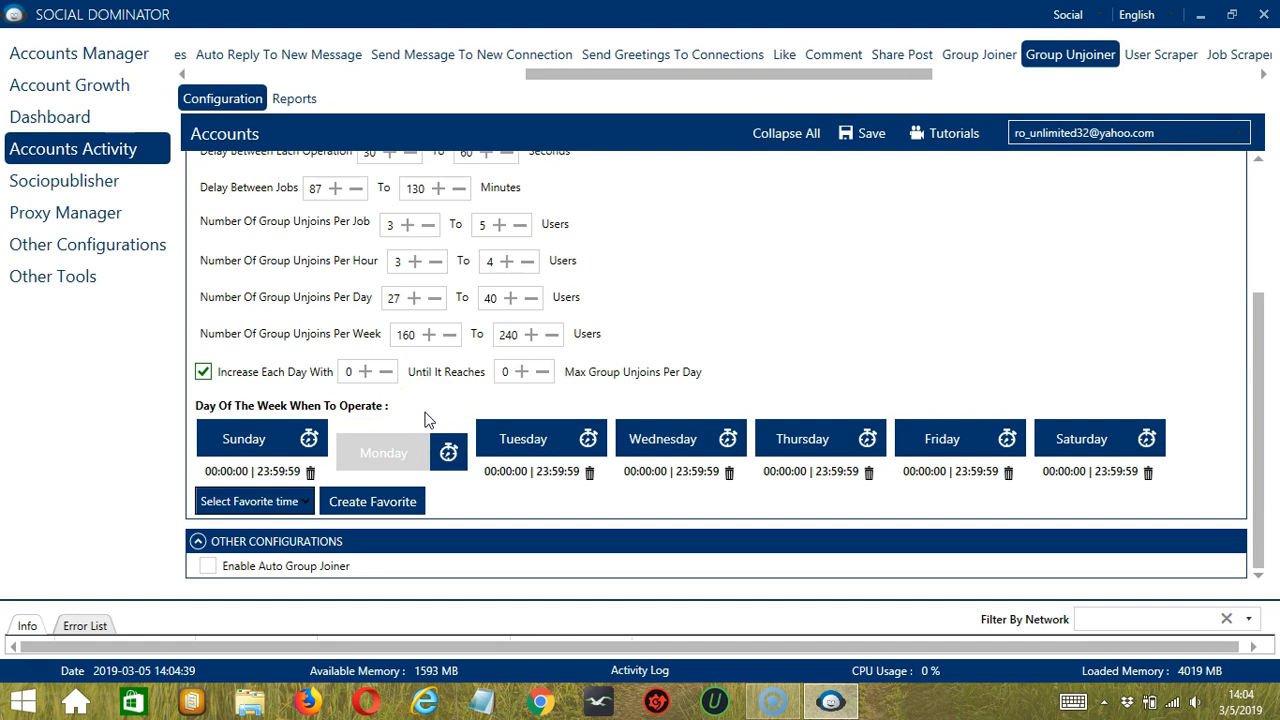
{"action": "left_click", "coordinate": [414, 456]}
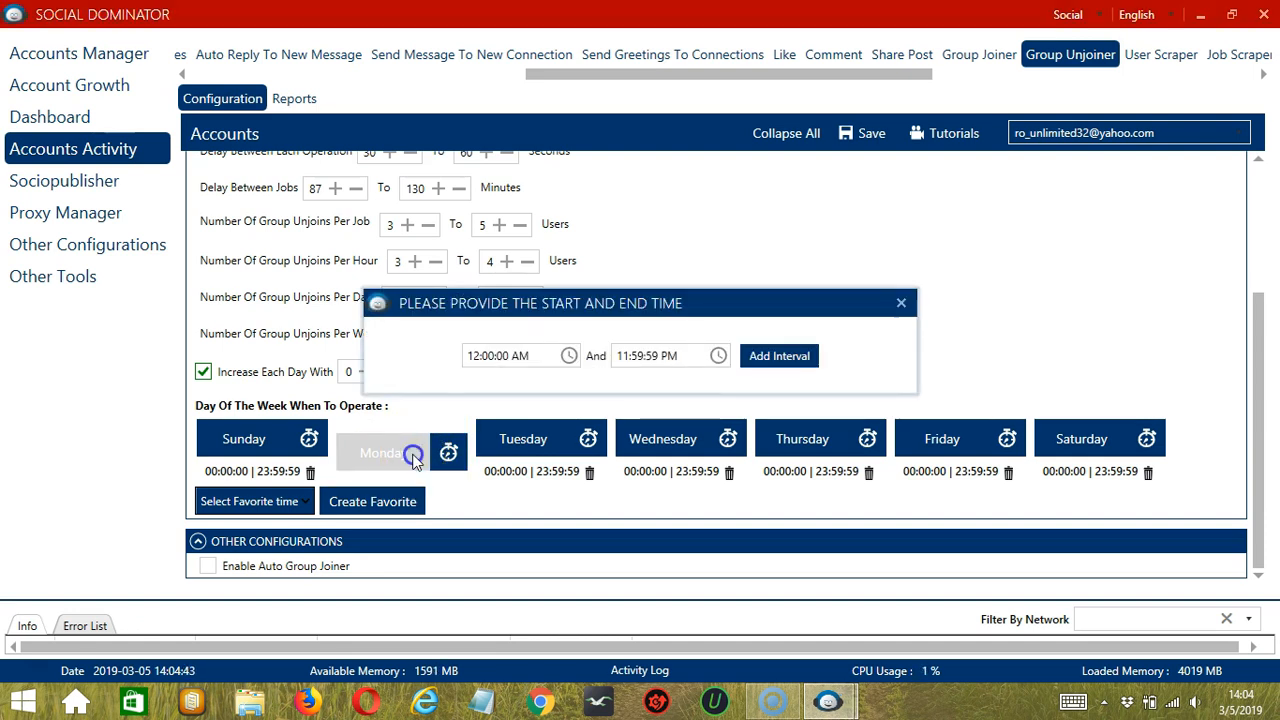
{"action": "left_click", "coordinate": [622, 350]}
{"action": "key", "text": "BackSpace"}
{"action": "key", "text": "BackSpace"}
{"action": "key", "text": "Delete"}
{"action": "type", "text": "AM"}
{"action": "left_click", "coordinate": [752, 368]}
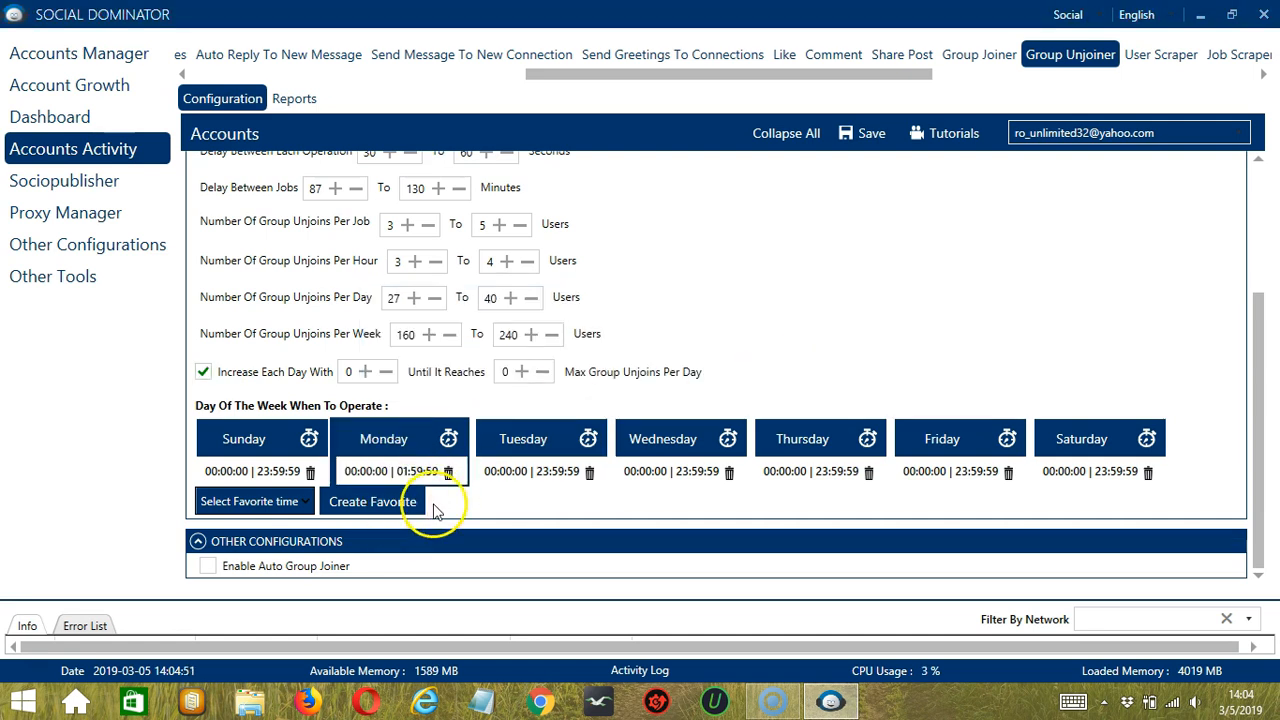
Step: Add a second Monday operating interval from 2:00:00 AM to 11:59:59 PM
{"action": "left_click", "coordinate": [412, 443]}
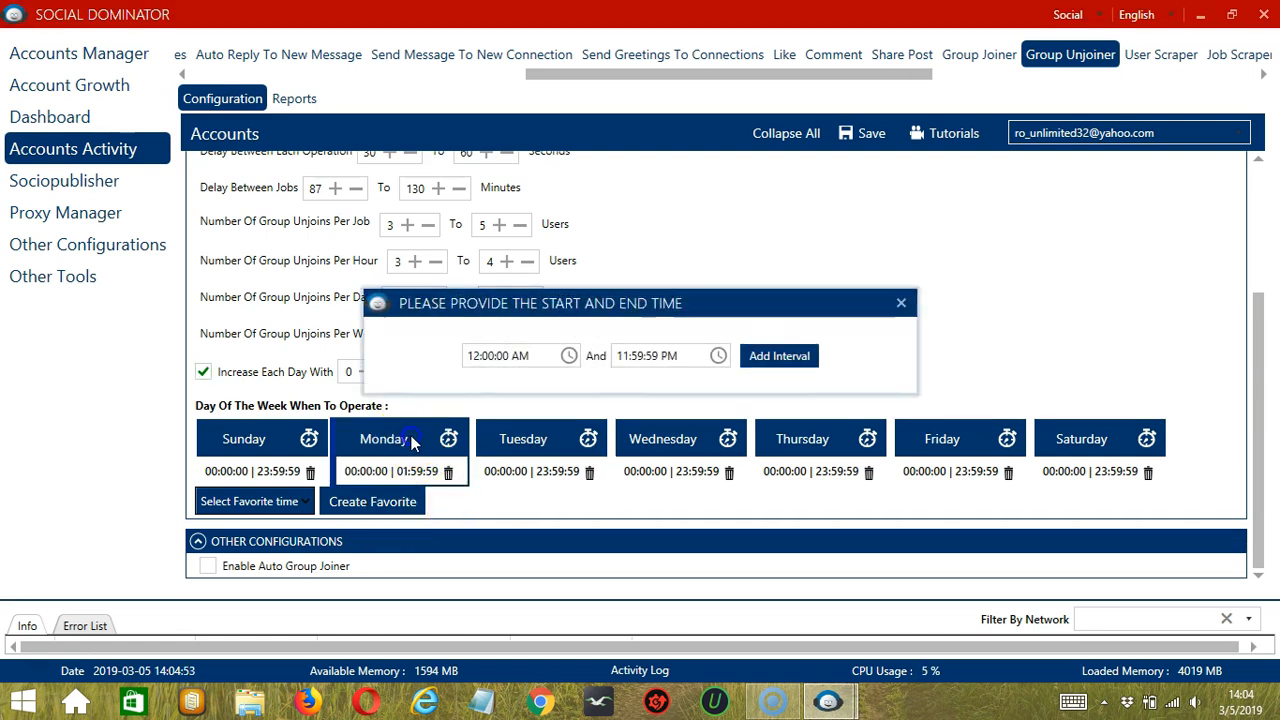
{"action": "left_click", "coordinate": [472, 355]}
{"action": "key", "text": "BackSpace"}
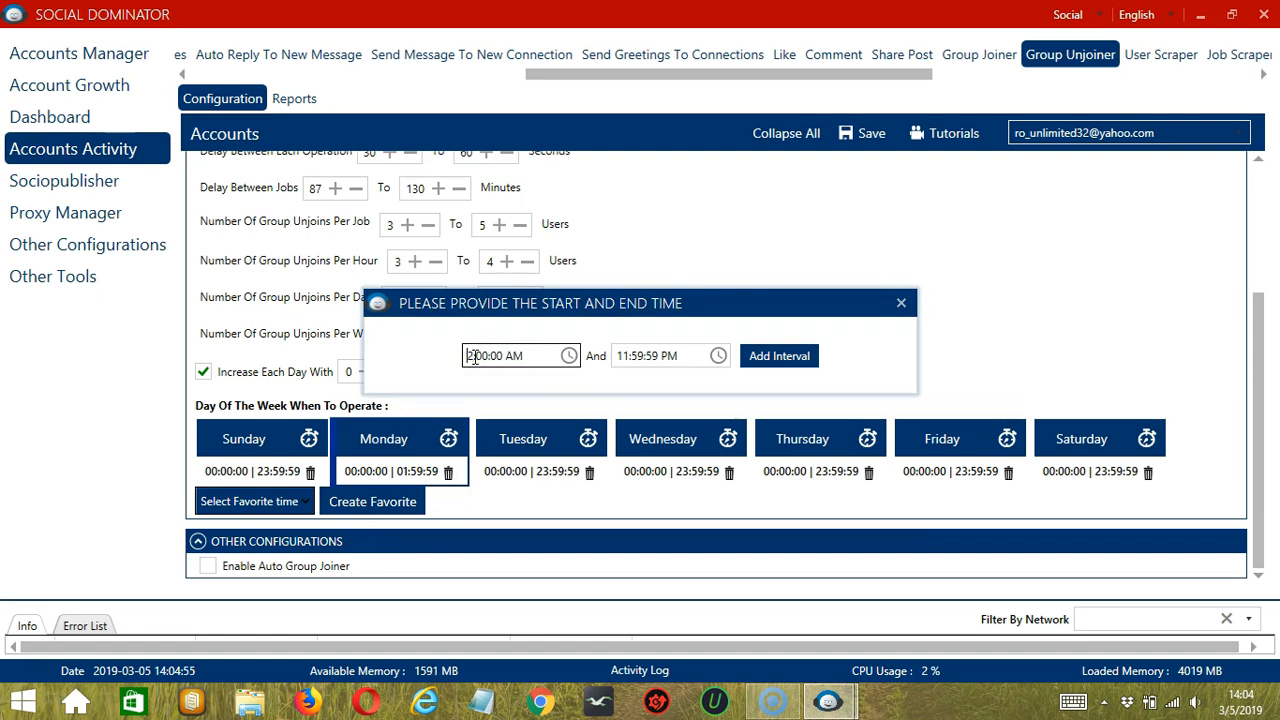
{"action": "left_click", "coordinate": [766, 350]}
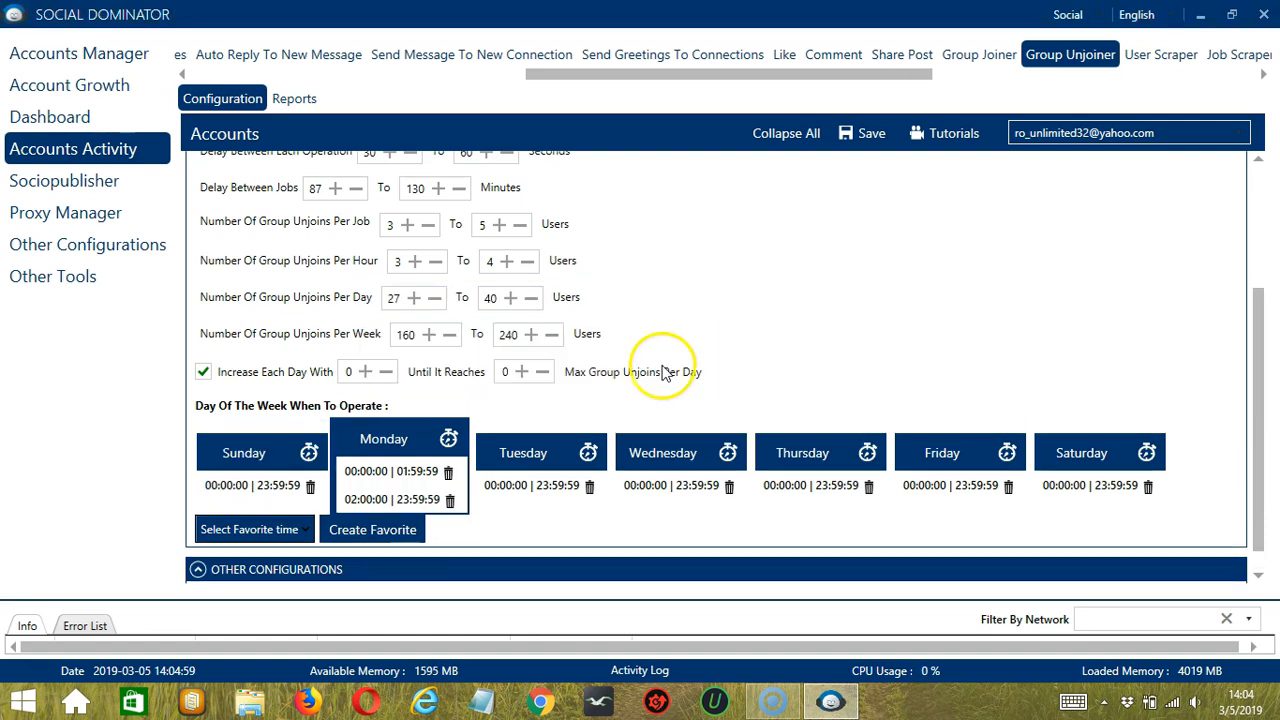
{"action": "left_click", "coordinate": [425, 492]}
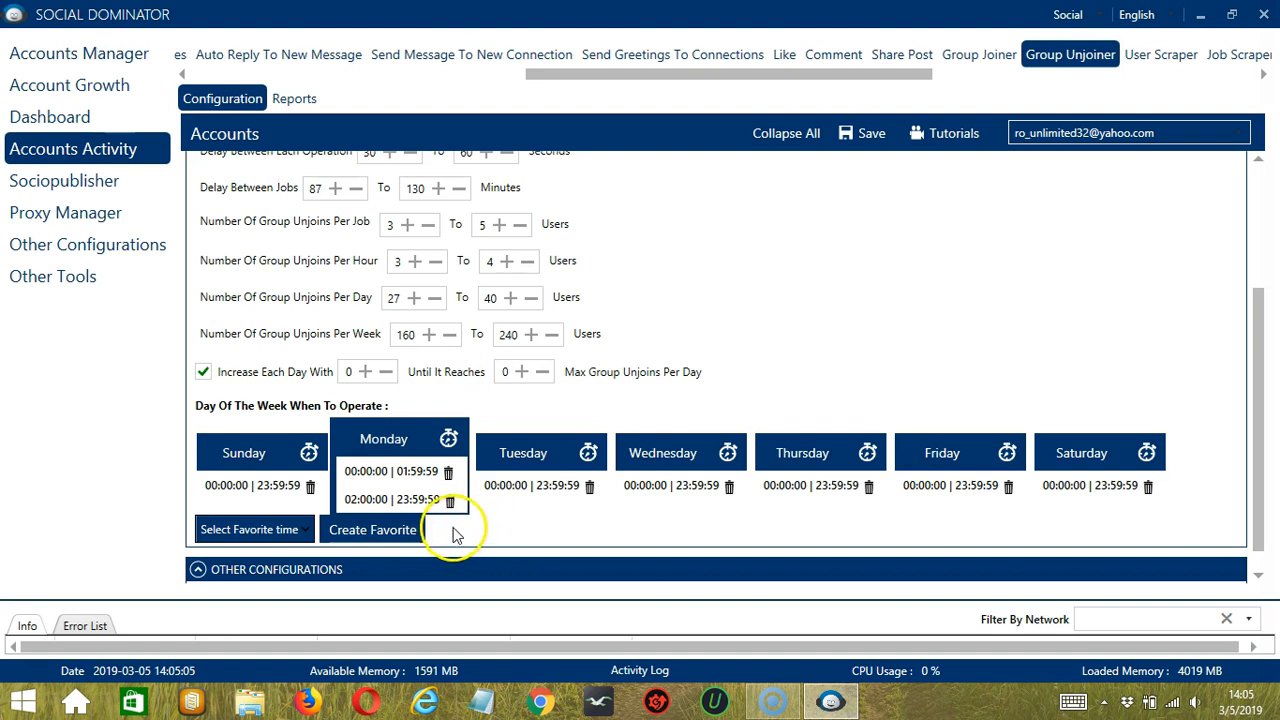
Step: Save the weekly operating schedule as a favorite time named "LinkedIn Group Unjoiner"
{"action": "left_click", "coordinate": [412, 531]}
{"action": "left_click", "coordinate": [577, 351]}
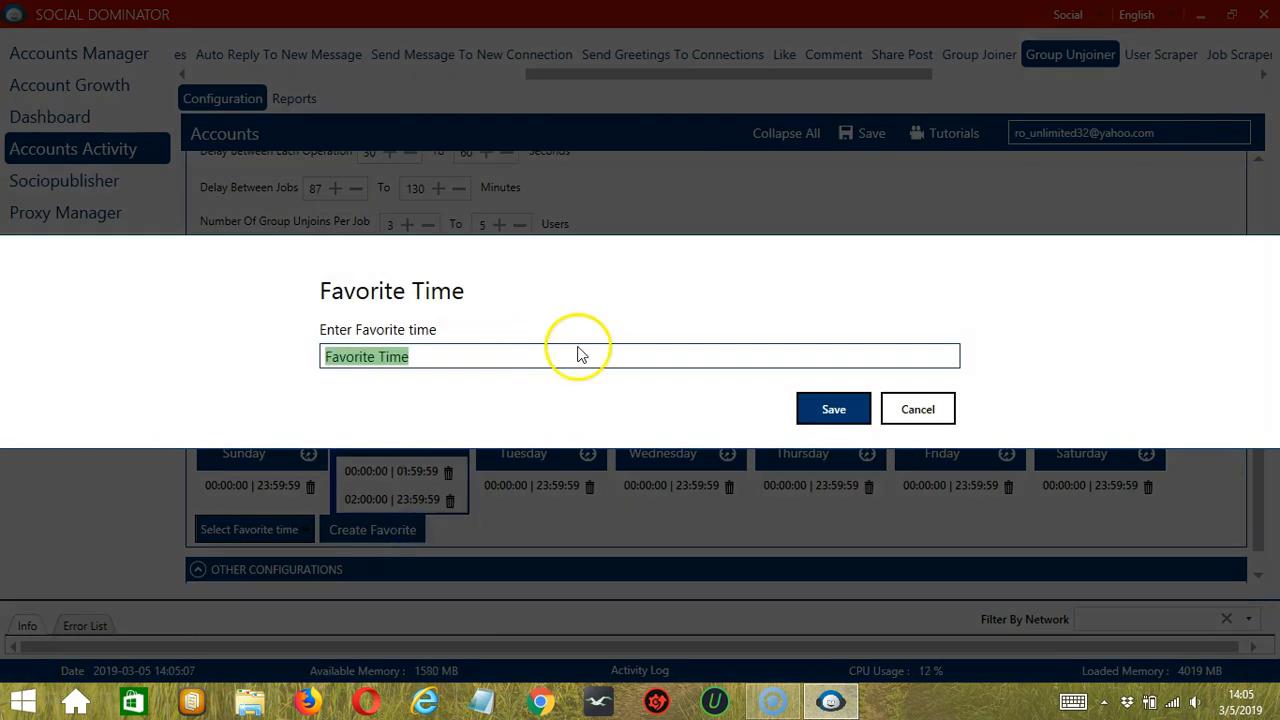
{"action": "type", "text": "LinkedI"}
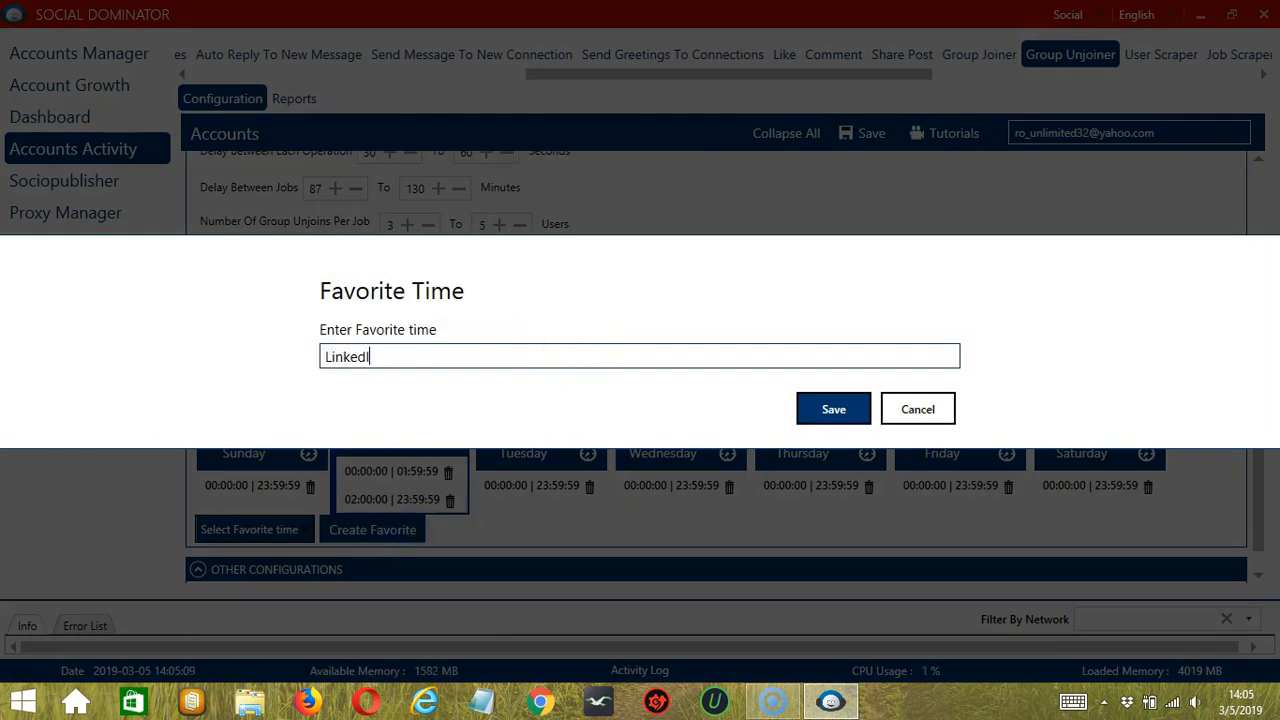
{"action": "type", "text": "n Group Unjoiner"}
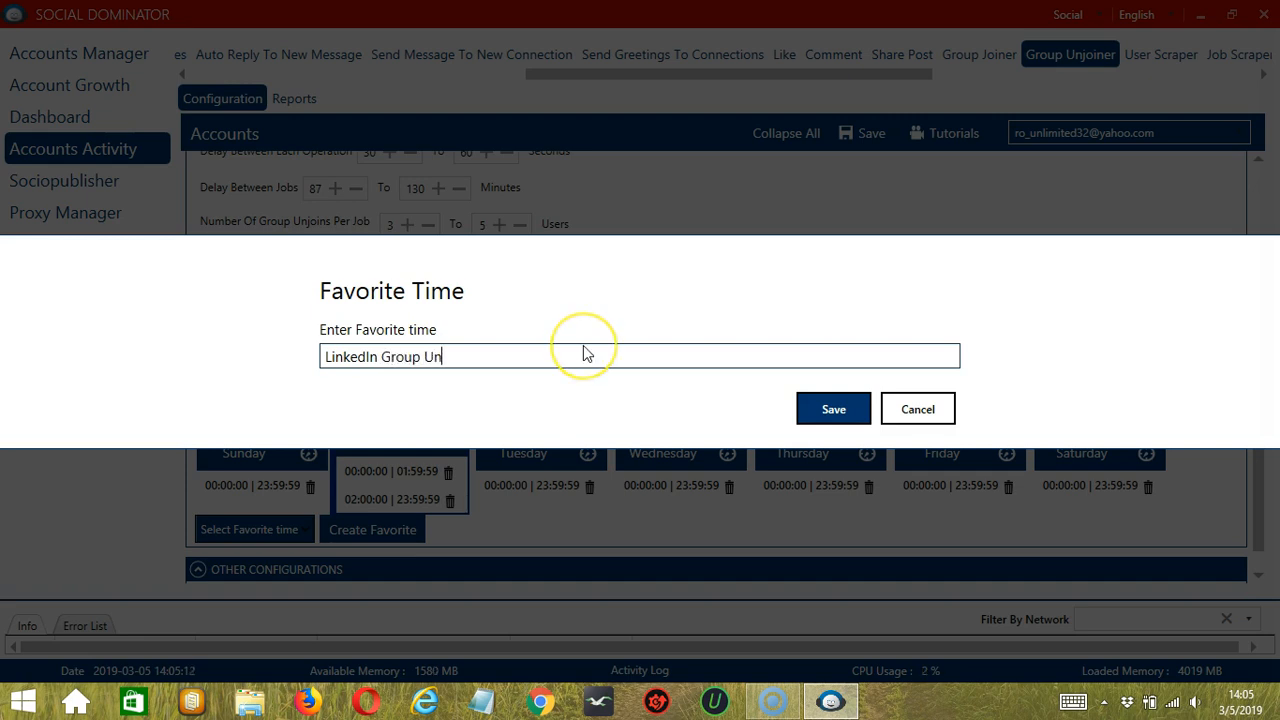
{"action": "left_click", "coordinate": [812, 411]}
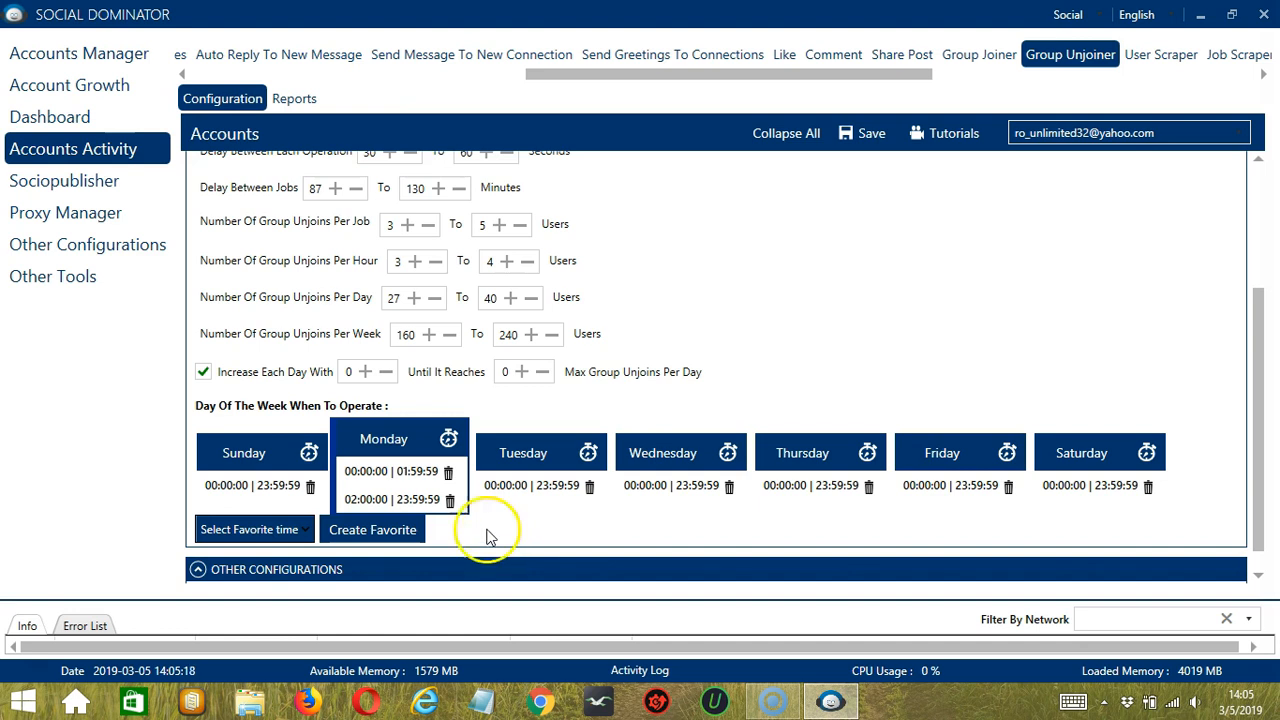
Step: Apply the saved favorite time "LinkedIn Group Unjoiner" to the operating schedule
{"action": "left_click", "coordinate": [302, 531]}
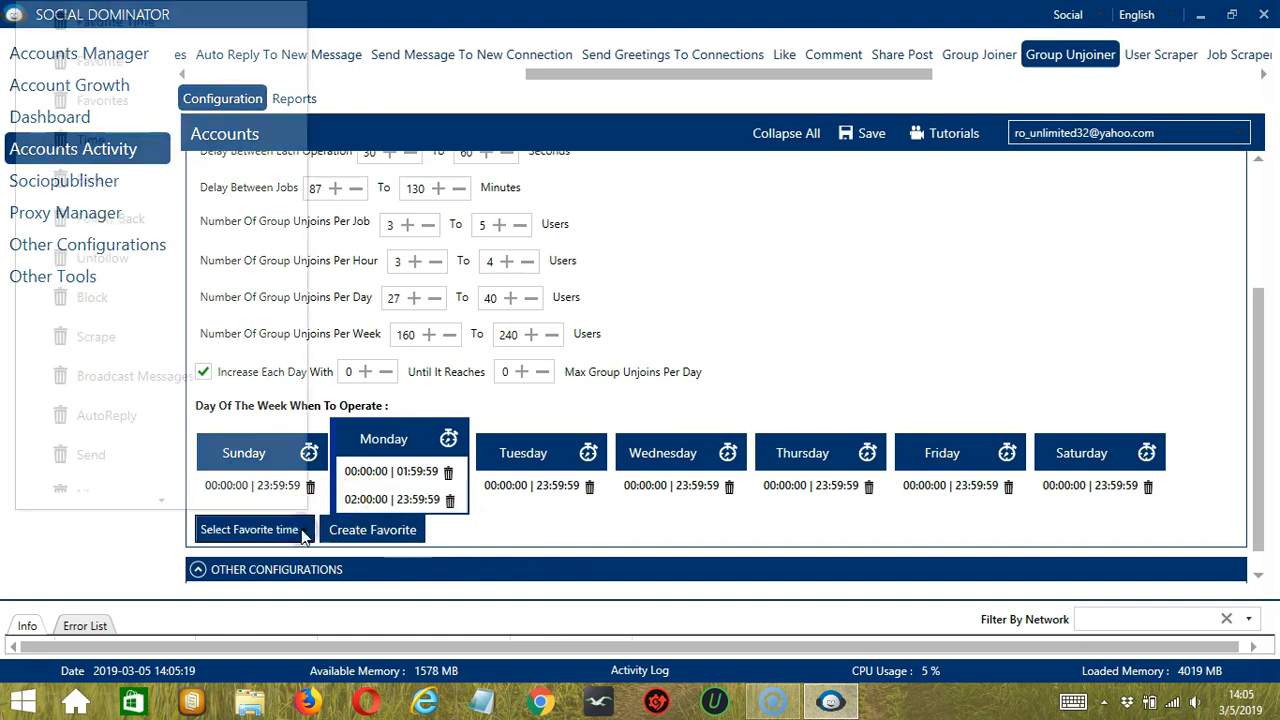
{"action": "scroll", "coordinate": [133, 430], "scroll_direction": "down", "scroll_amount": 10}
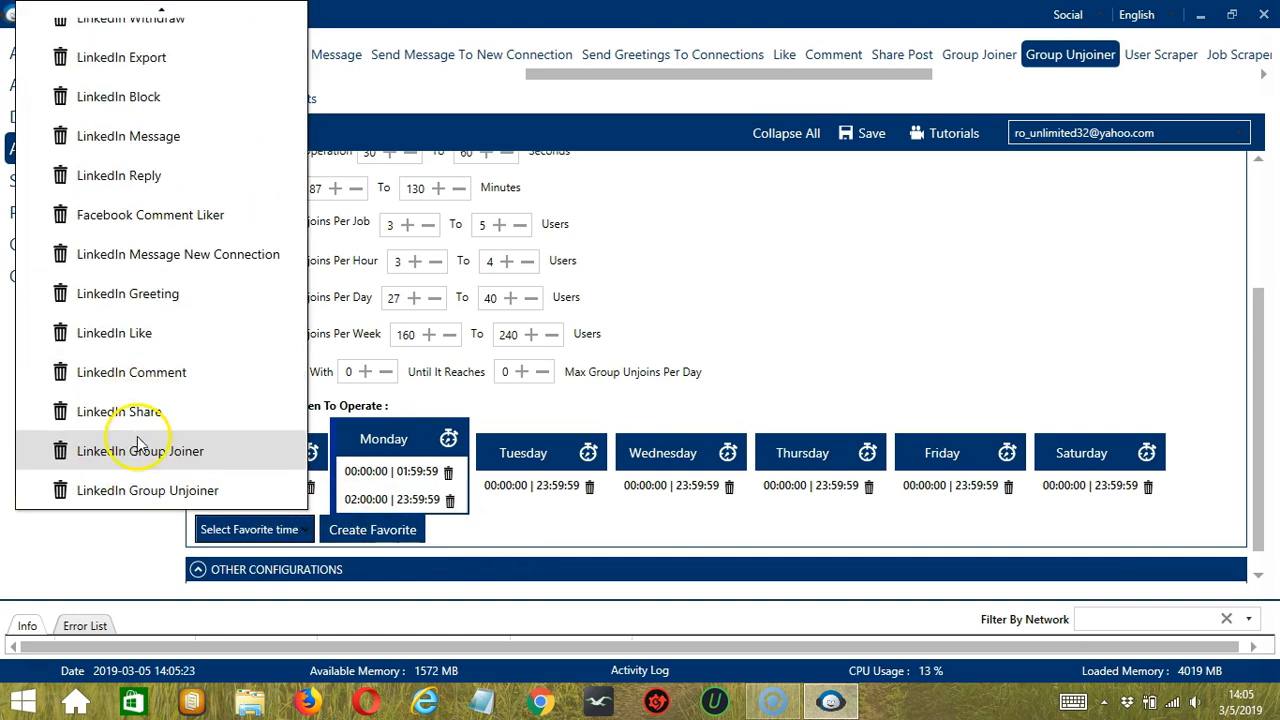
{"action": "left_click", "coordinate": [168, 489]}
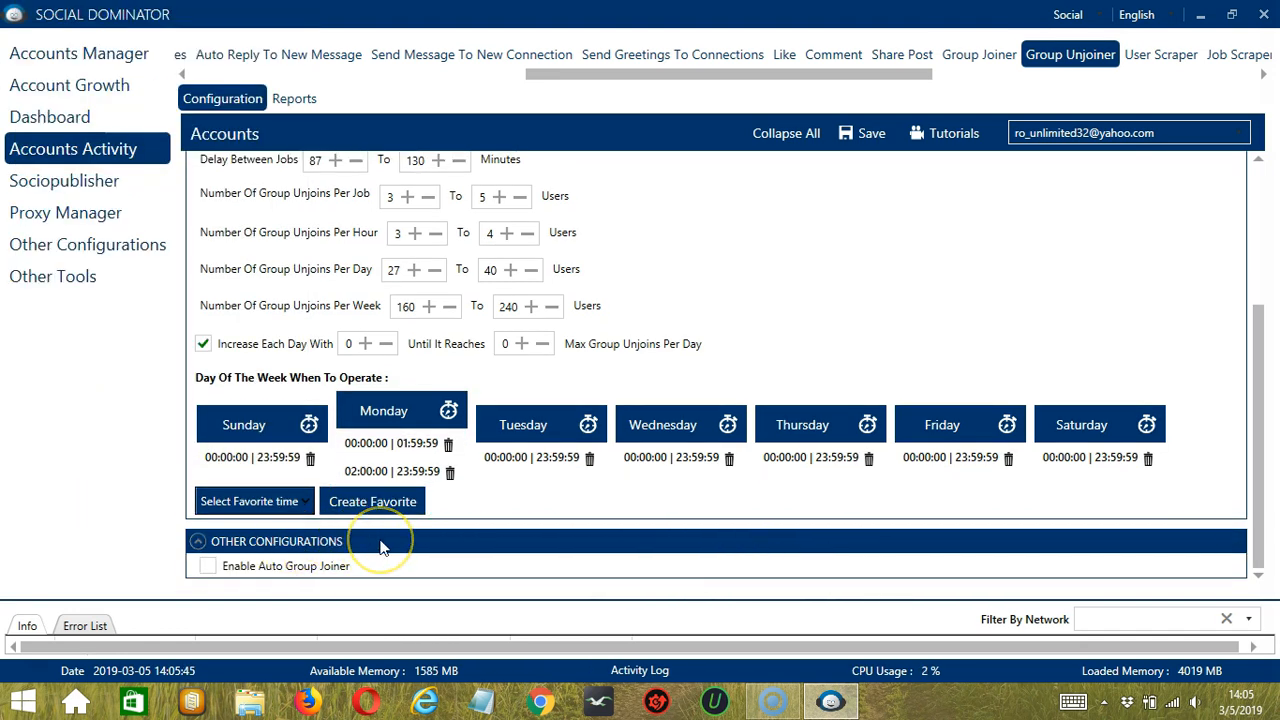
Step: Enable the auto group joiner with its un-join count, temporary-block and delayed-start conditions
{"action": "left_click", "coordinate": [208, 566]}
{"action": "scroll", "coordinate": [588, 566], "scroll_direction": "down", "scroll_amount": 2}
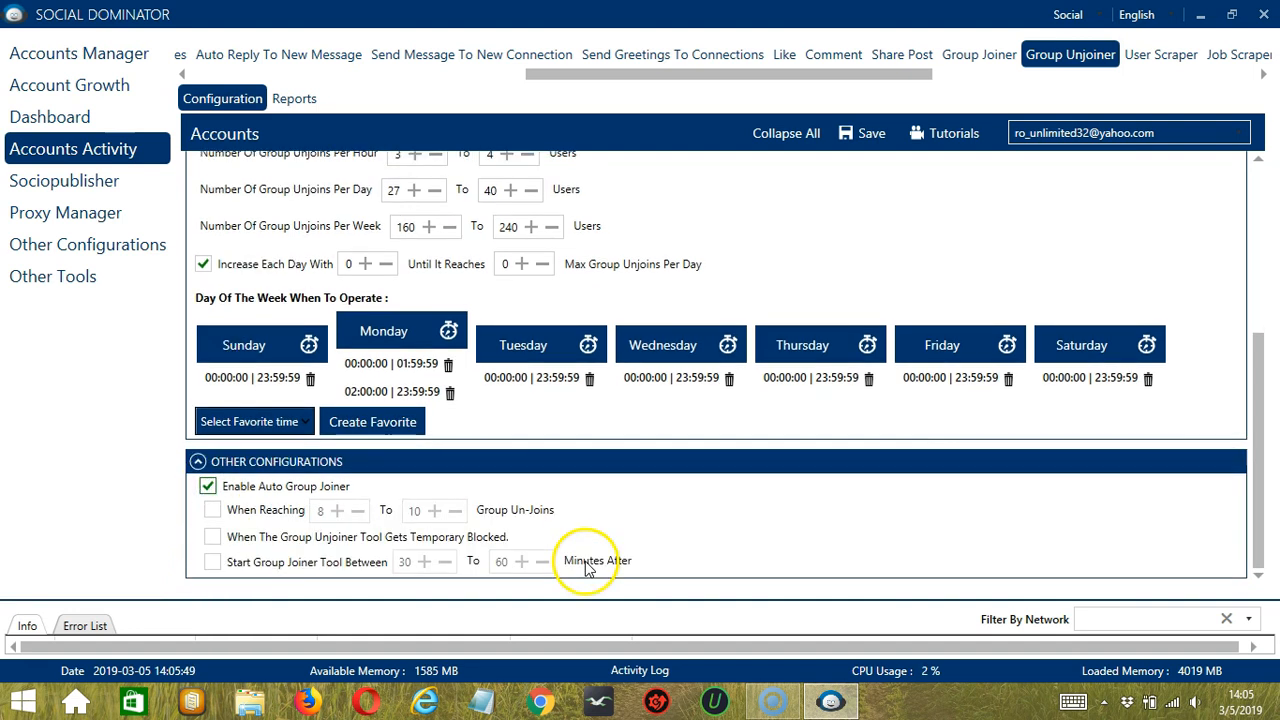
{"action": "left_click", "coordinate": [222, 513]}
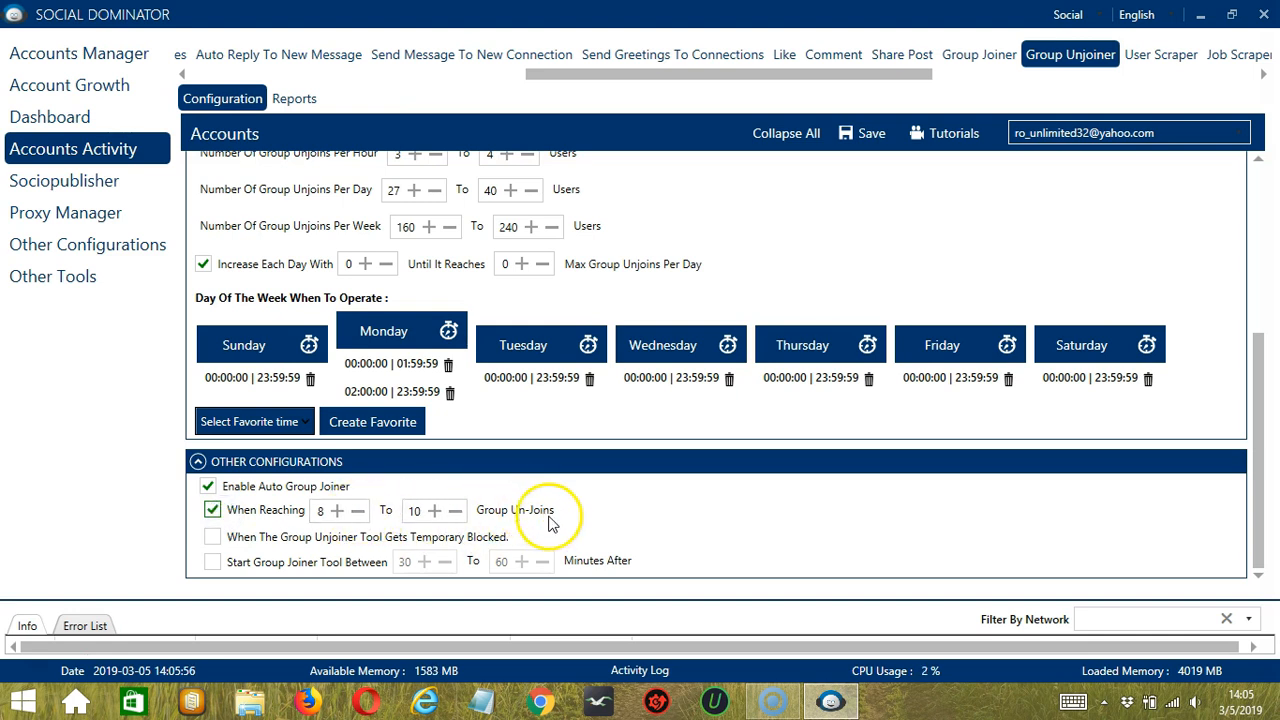
{"action": "left_click", "coordinate": [268, 539]}
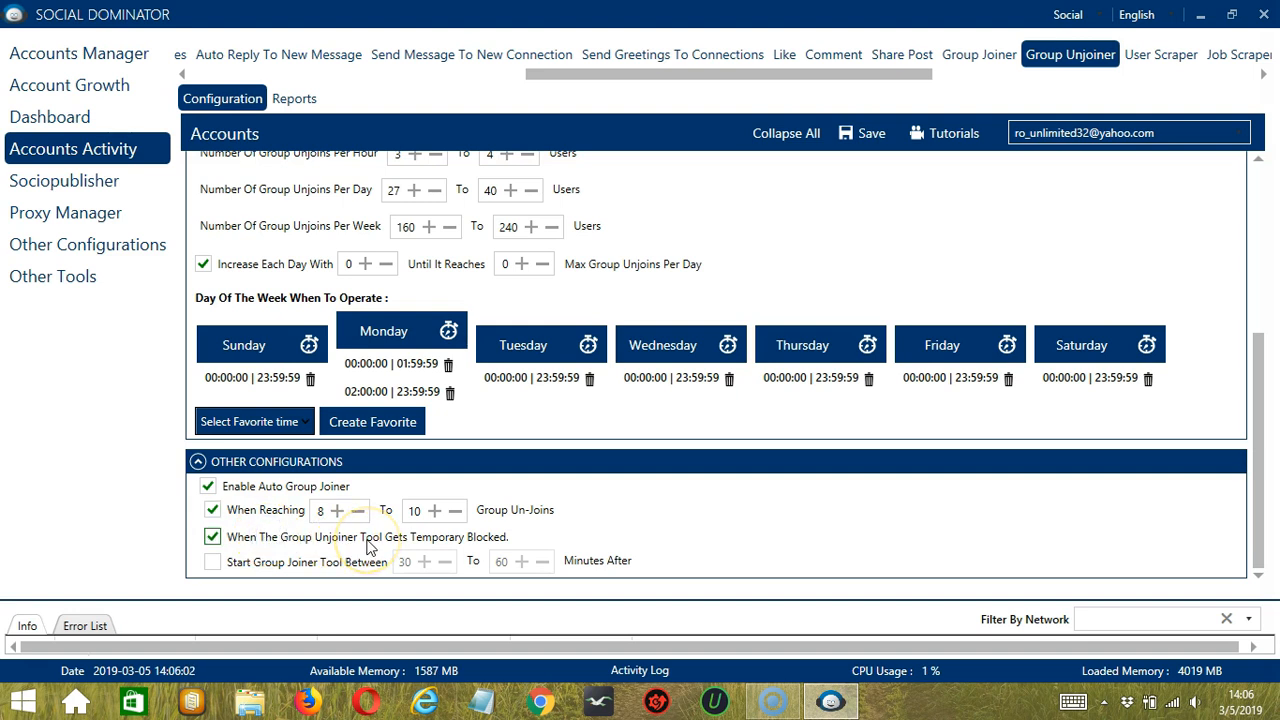
{"action": "left_click", "coordinate": [210, 563]}
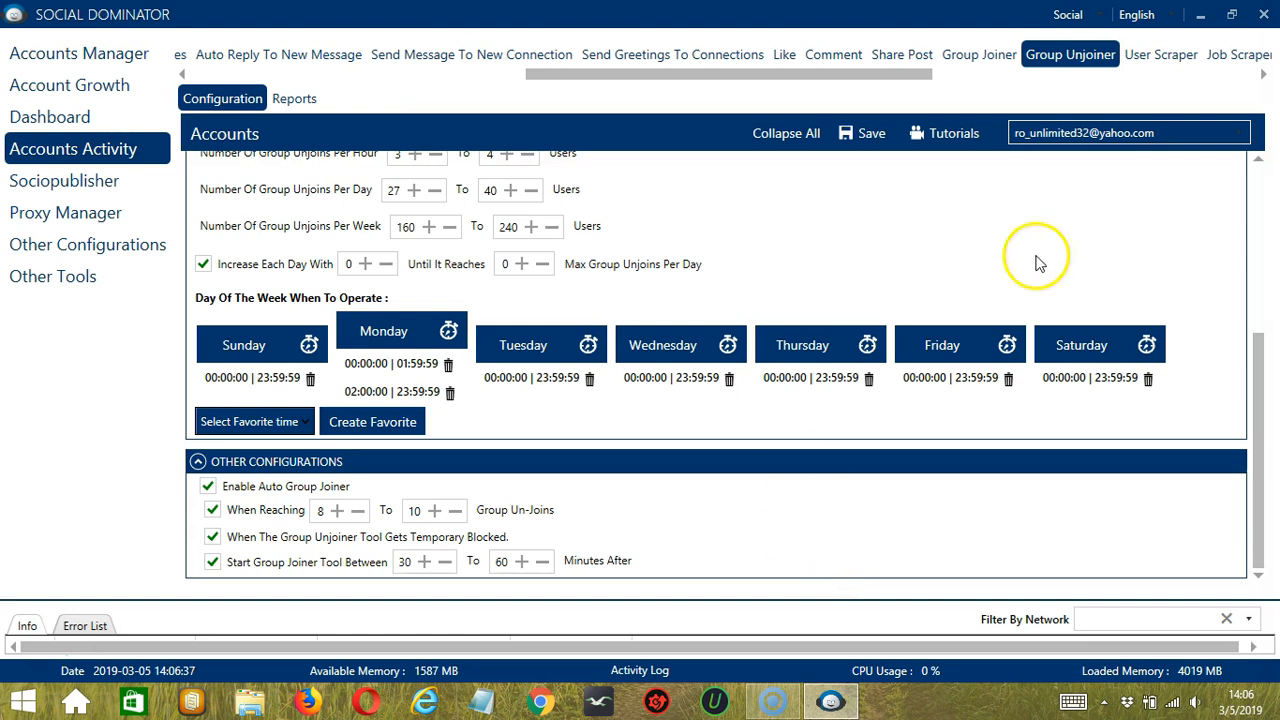
Step: Save the Group Unjoiner configuration for the account and switch its status to Active
{"action": "left_click", "coordinate": [1259, 171]}
{"action": "left_click", "coordinate": [850, 133]}
{"action": "left_click", "coordinate": [925, 386]}
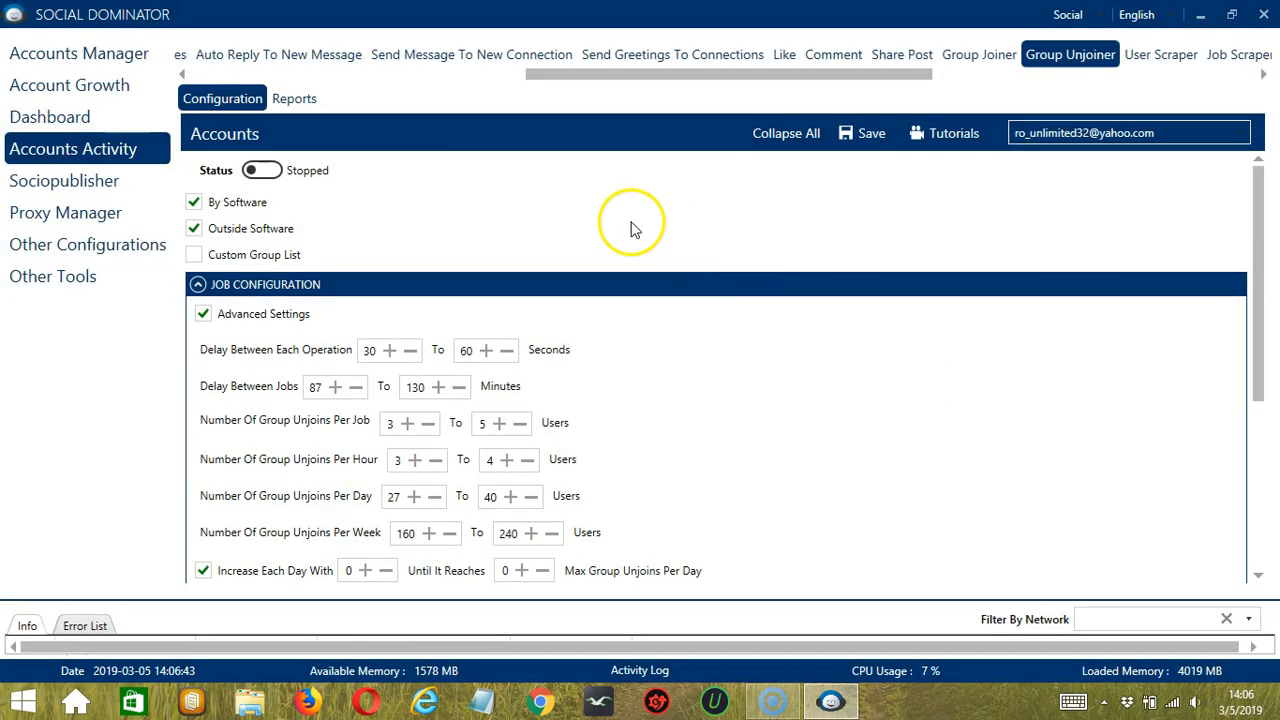
{"action": "left_click", "coordinate": [265, 171]}
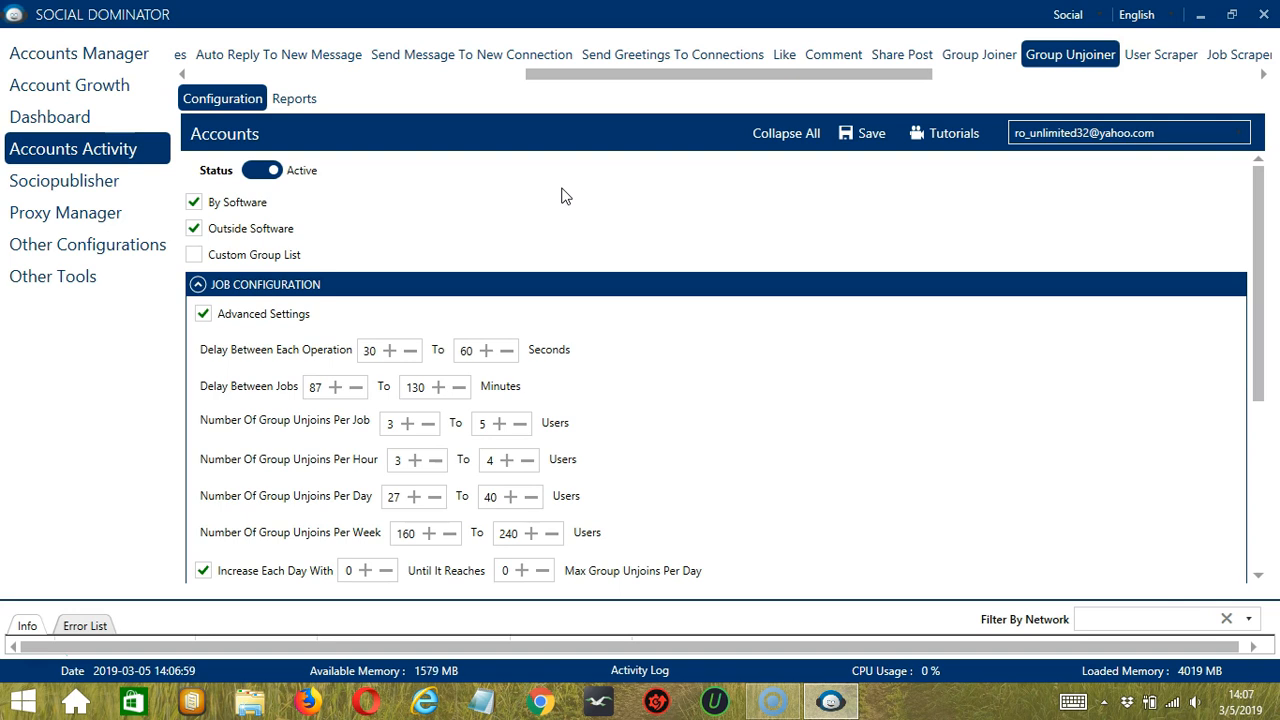
Step: Switch the social network to LinkedIn and open a new Group Unjoiner campaign
{"action": "left_click", "coordinate": [1099, 17]}
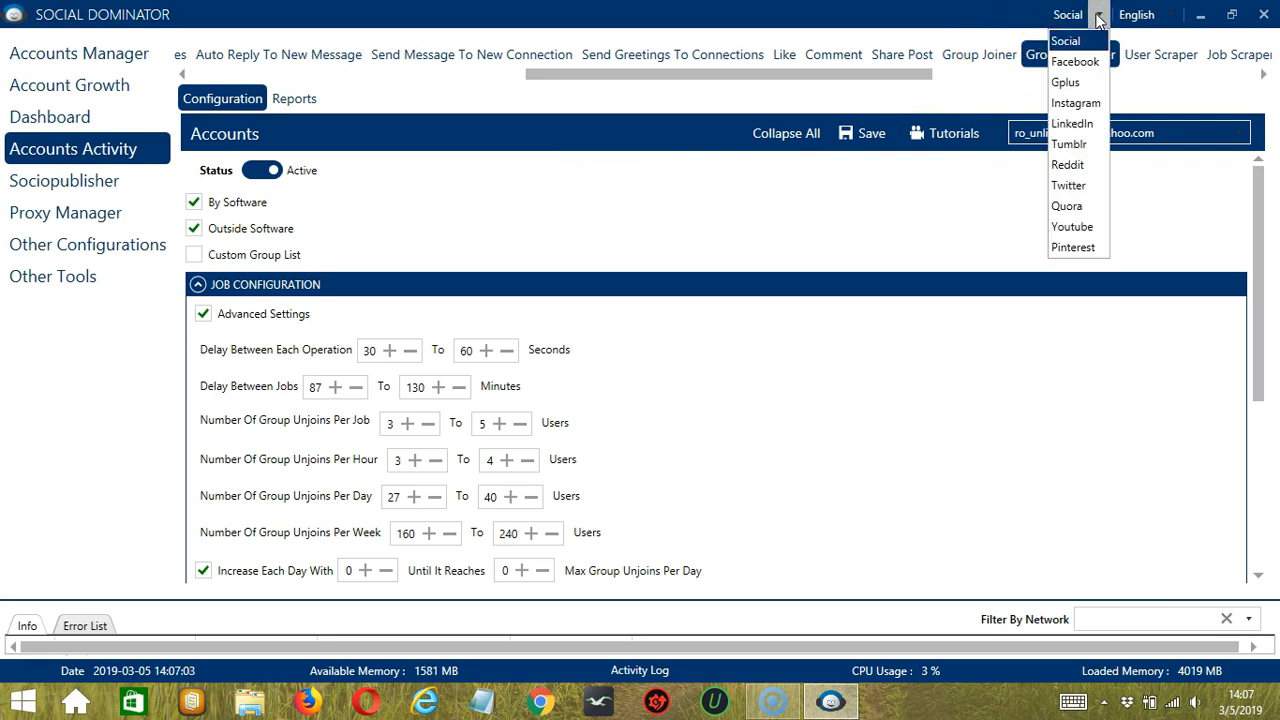
{"action": "left_click", "coordinate": [1088, 124]}
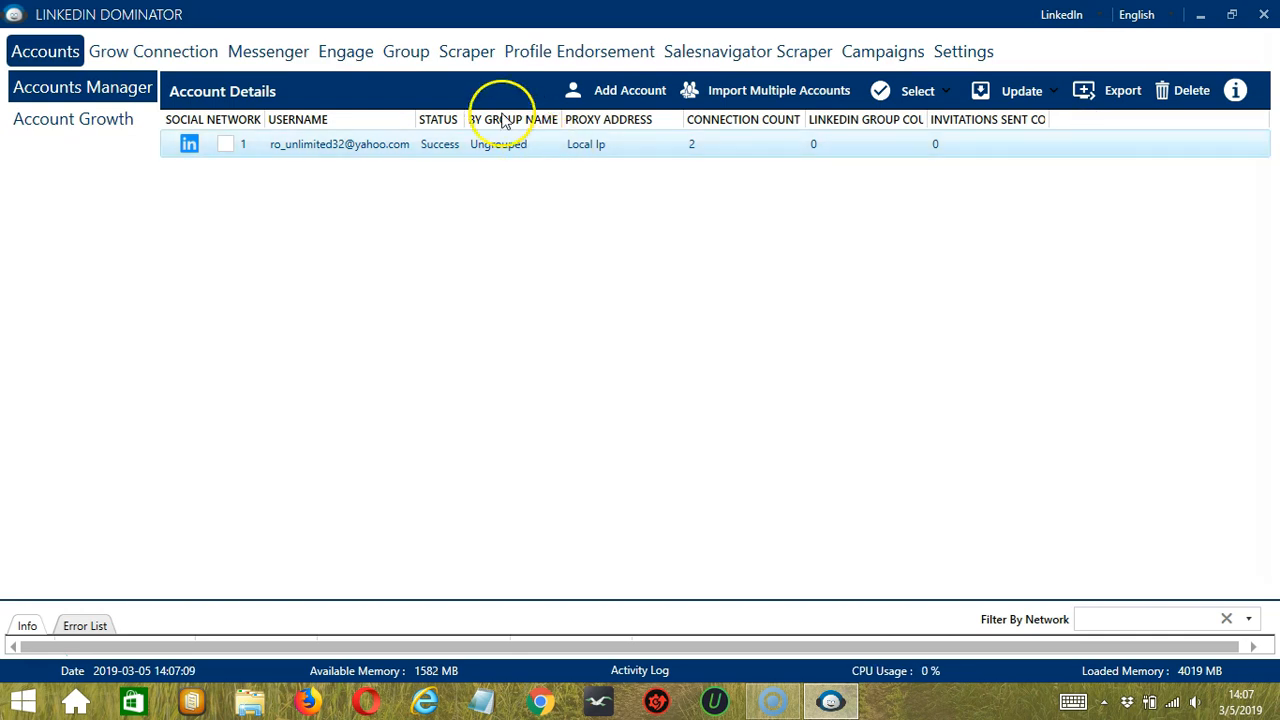
{"action": "left_click", "coordinate": [406, 52]}
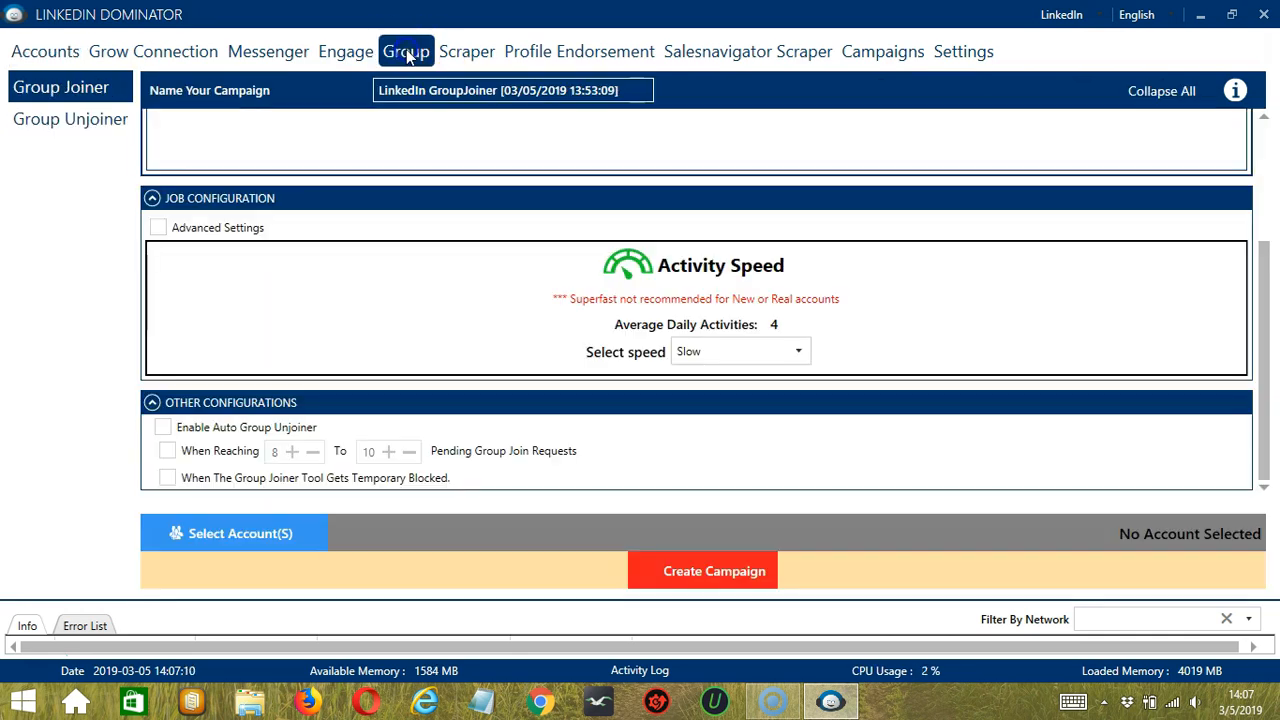
{"action": "left_click", "coordinate": [63, 119]}
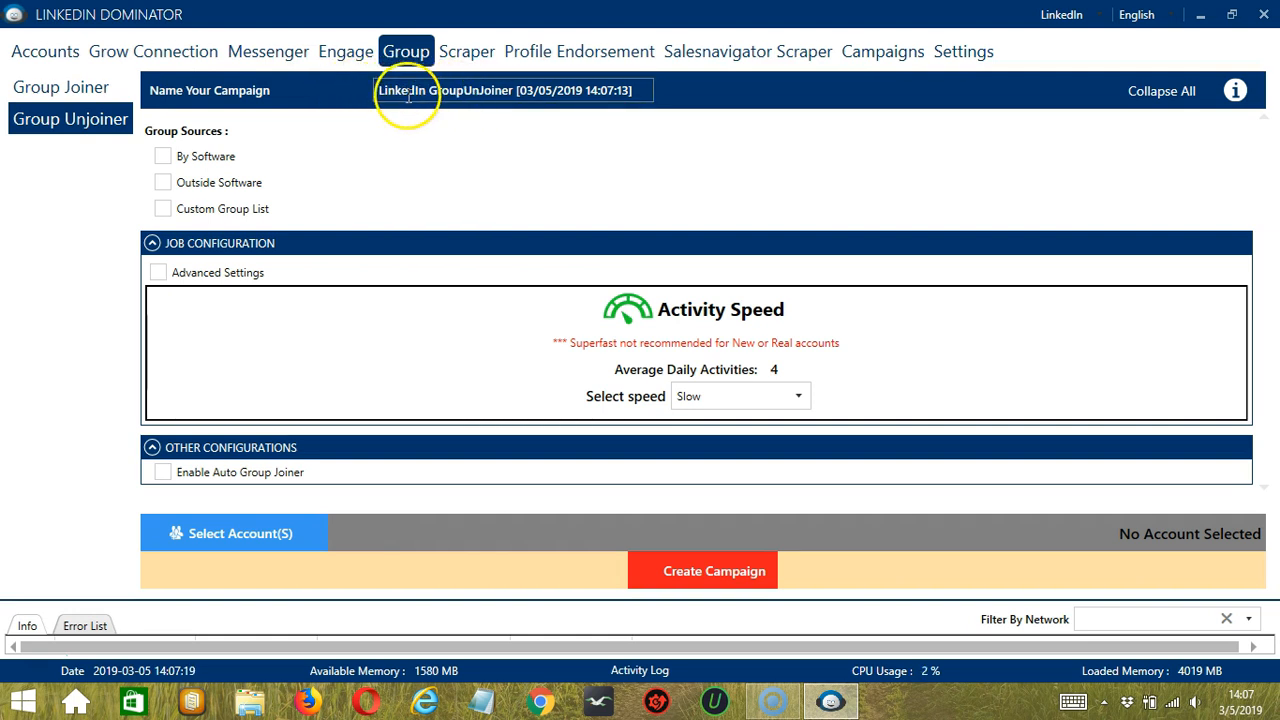
Step: Set the campaign's group source to By Software and enable the auto group joiner for when the unjoiner gets temporarily blocked
{"action": "left_click", "coordinate": [163, 157]}
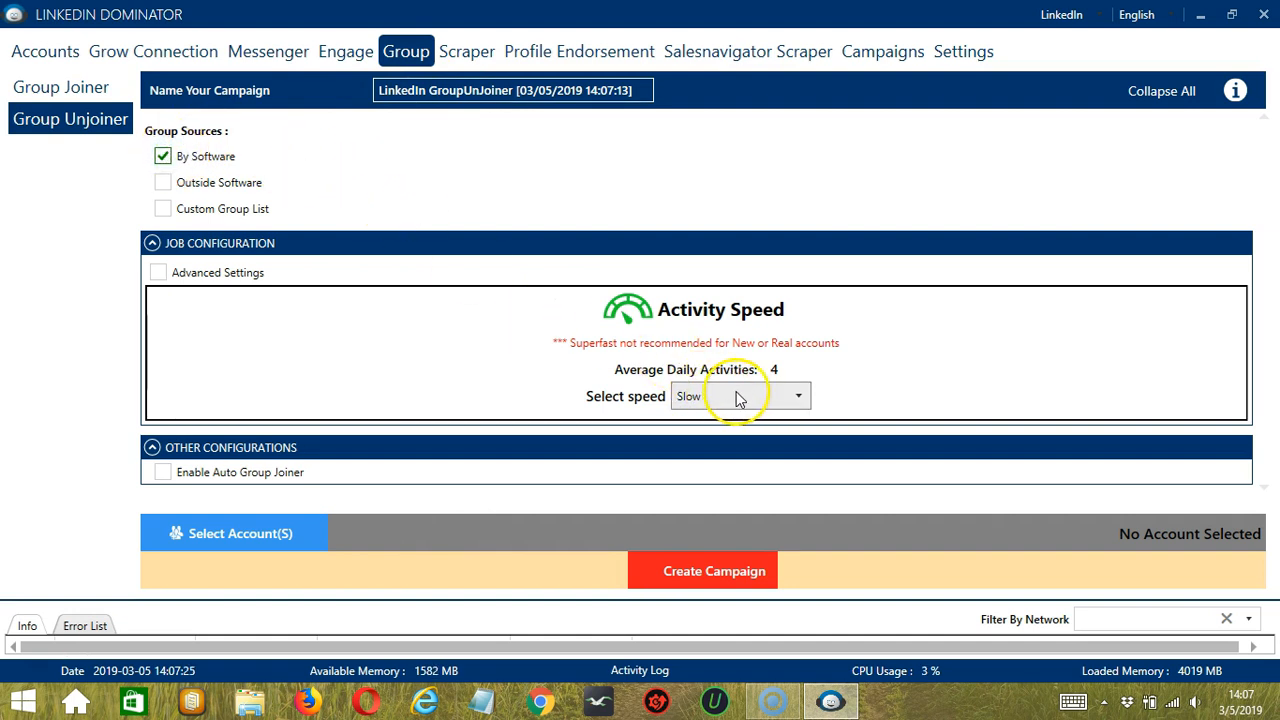
{"action": "left_click", "coordinate": [165, 473]}
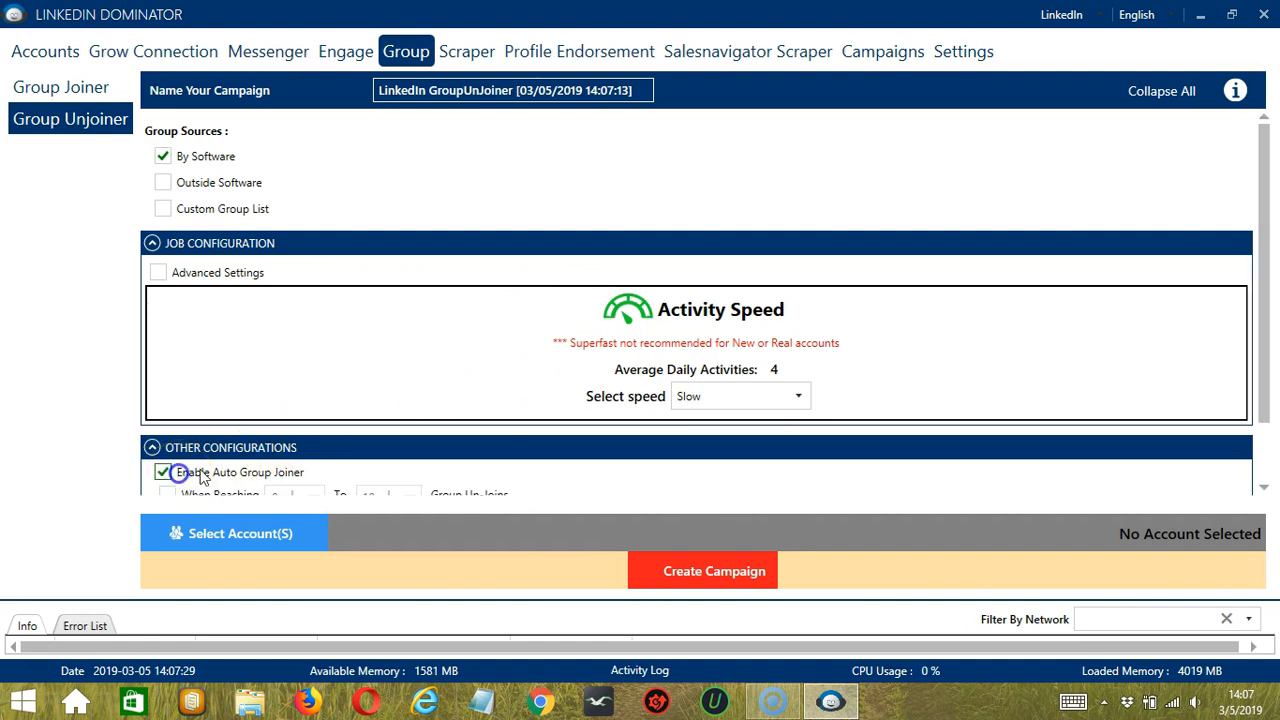
{"action": "scroll", "coordinate": [420, 447], "scroll_direction": "down", "scroll_amount": 2}
{"action": "left_click", "coordinate": [207, 450]}
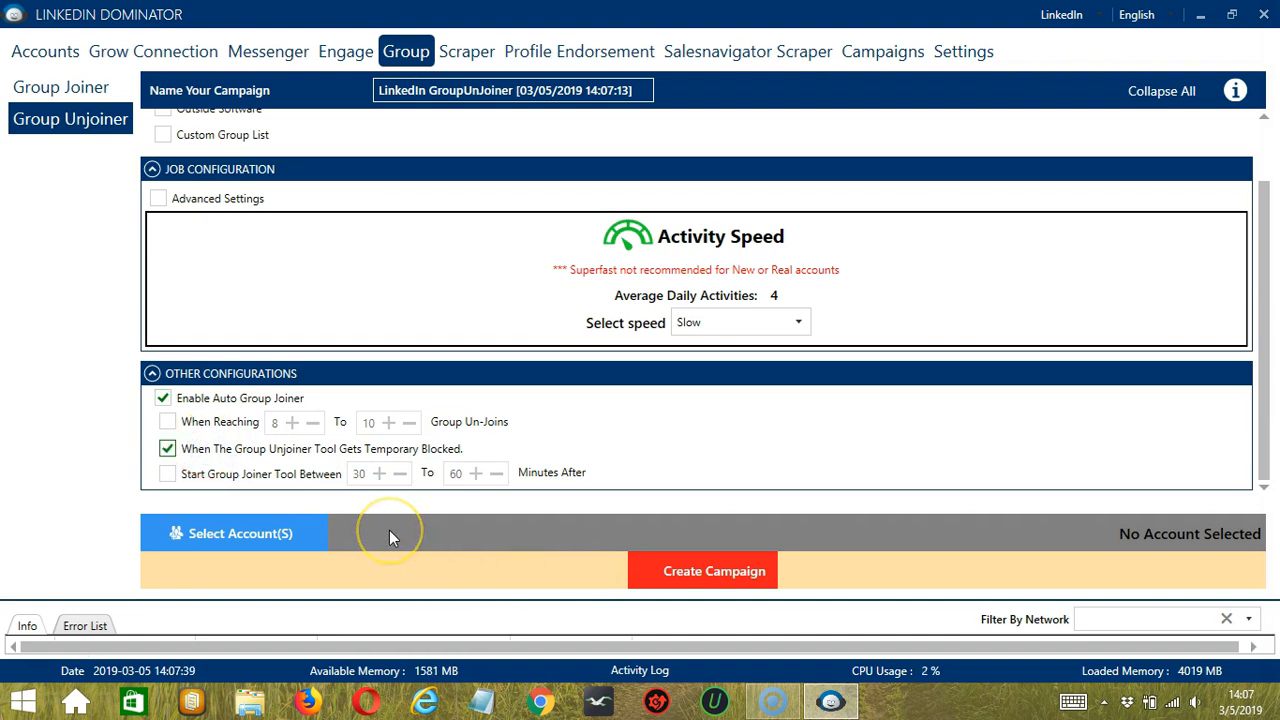
Step: Assign the listed LinkedIn account to the Group Unjoiner campaign and create the campaign
{"action": "left_click", "coordinate": [320, 535]}
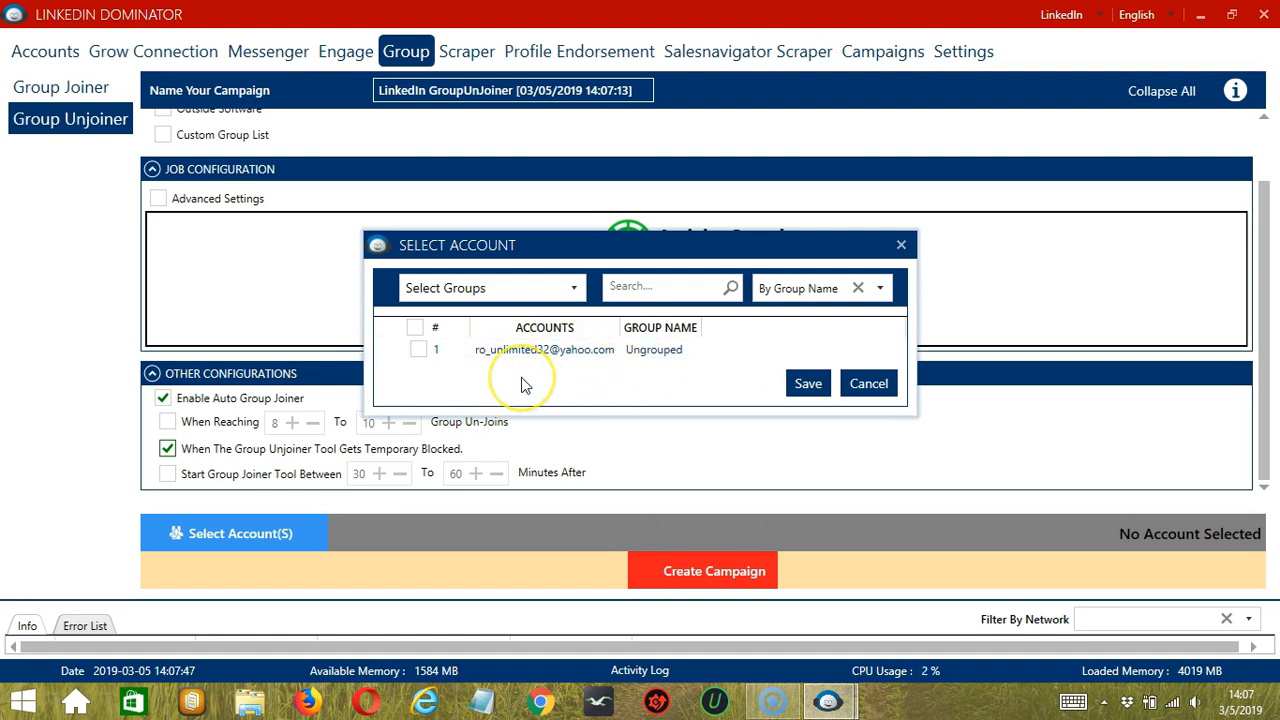
{"action": "left_click", "coordinate": [419, 350]}
{"action": "left_click", "coordinate": [814, 389]}
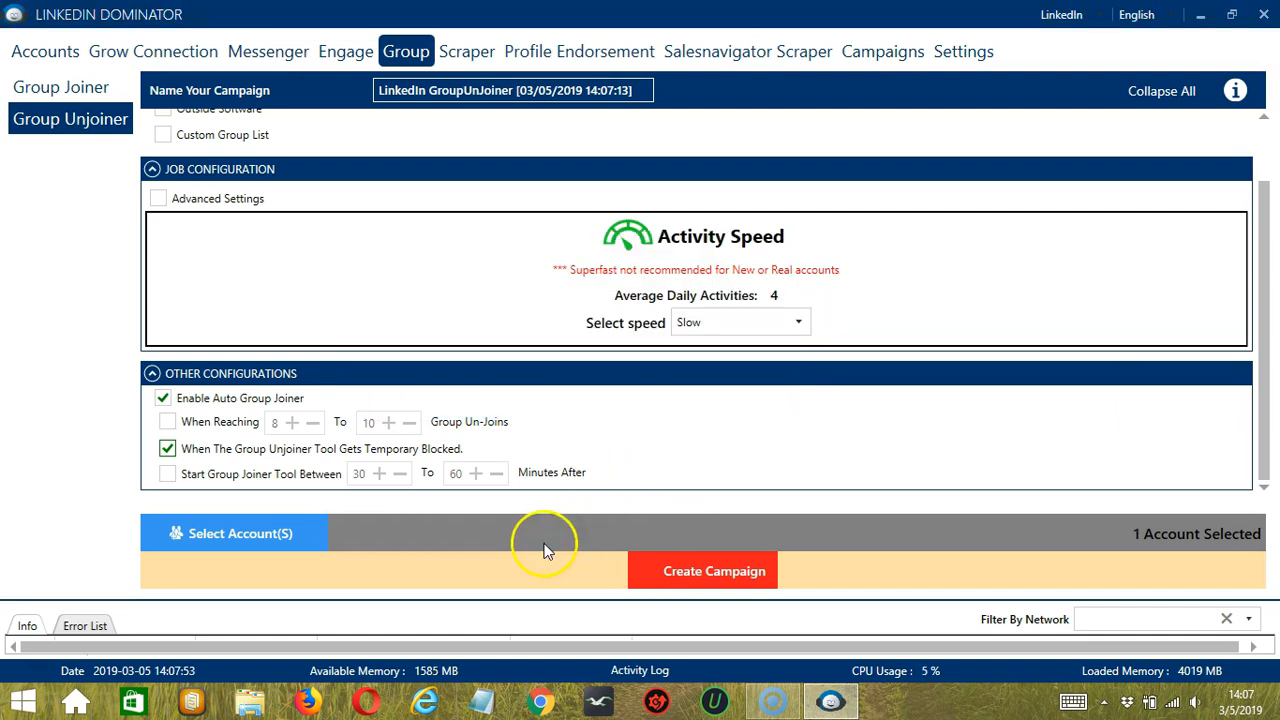
{"action": "left_click", "coordinate": [639, 565]}
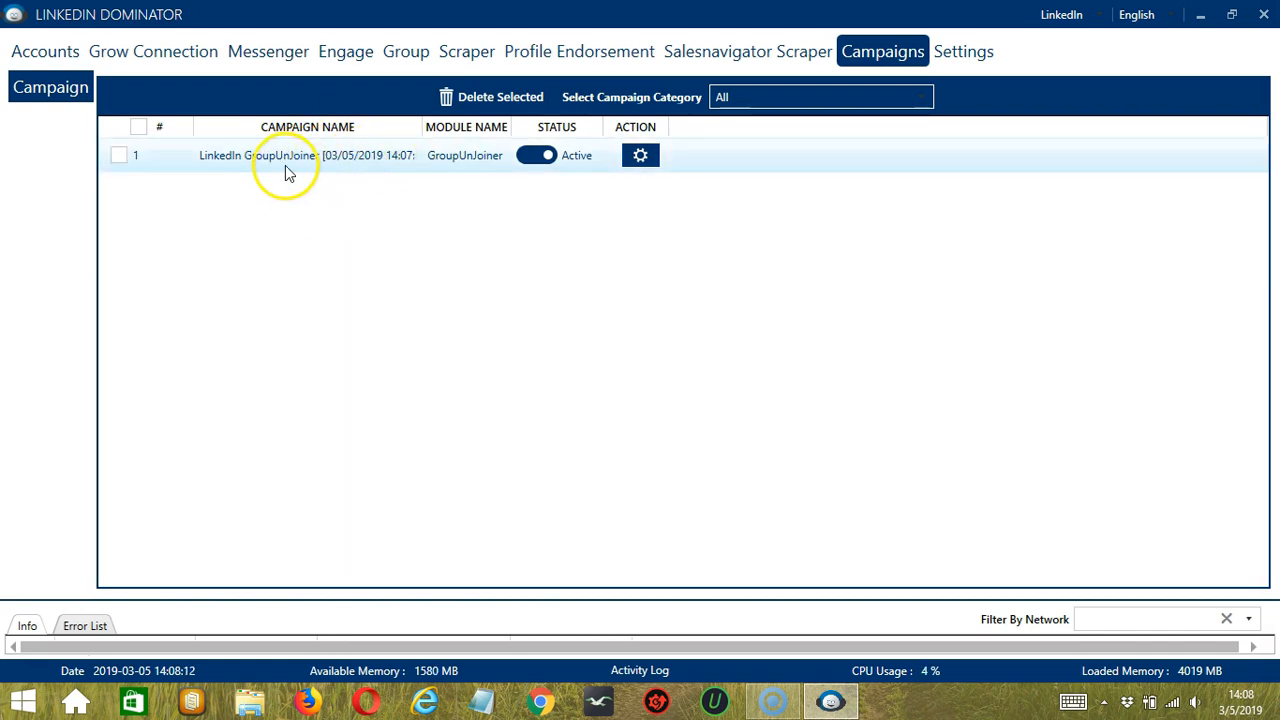
Step: Pause the GroupUnJoiner campaign and review its available actions without applying any
{"action": "left_click", "coordinate": [537, 158]}
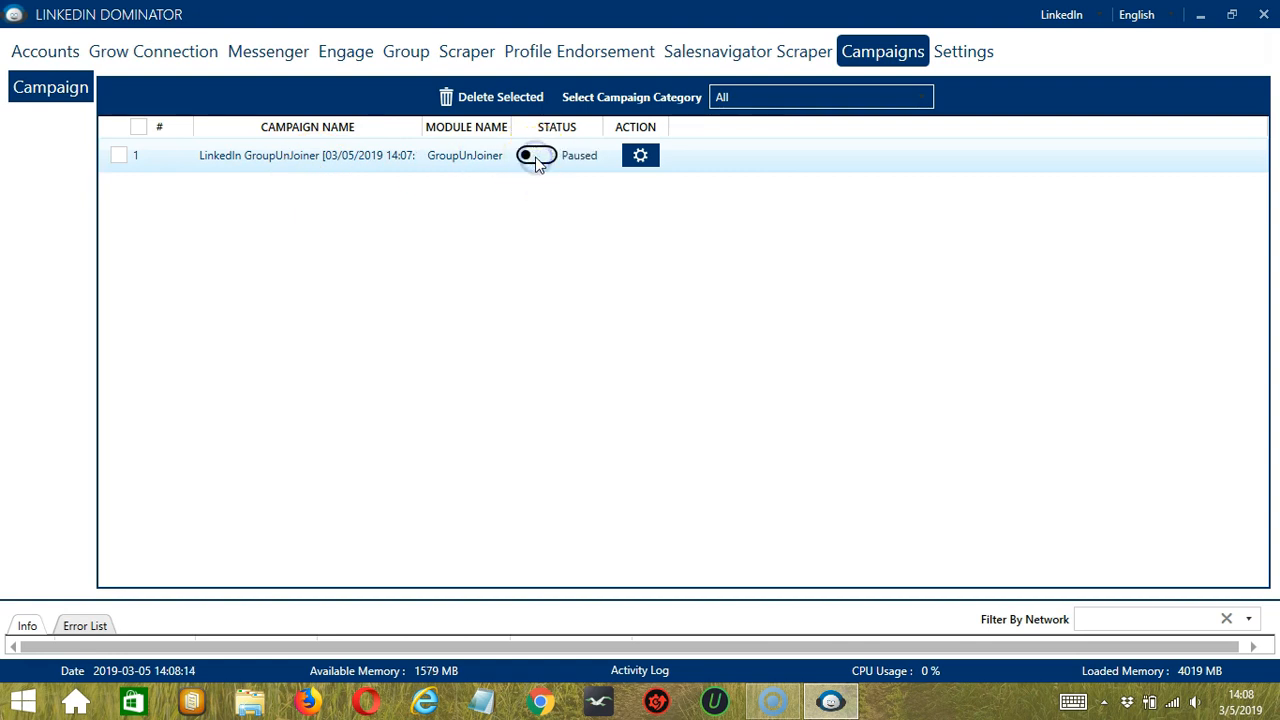
{"action": "left_click", "coordinate": [652, 157]}
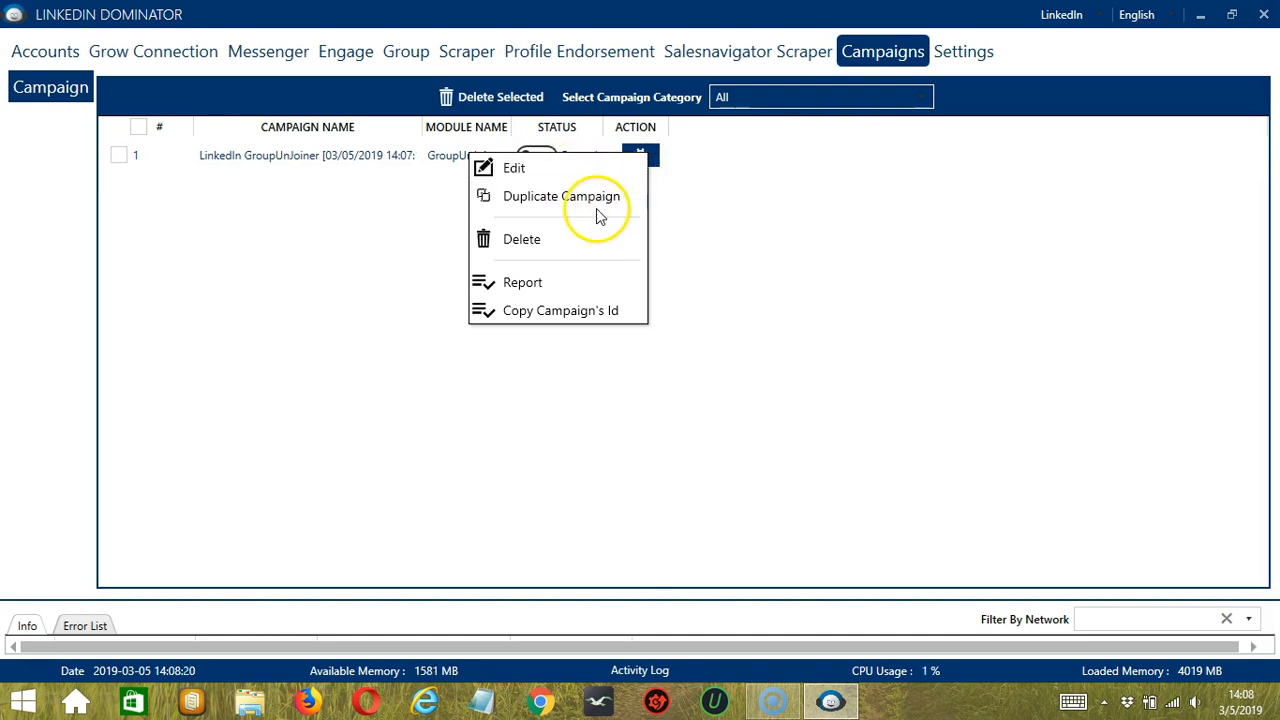
{"action": "left_click", "coordinate": [763, 195]}
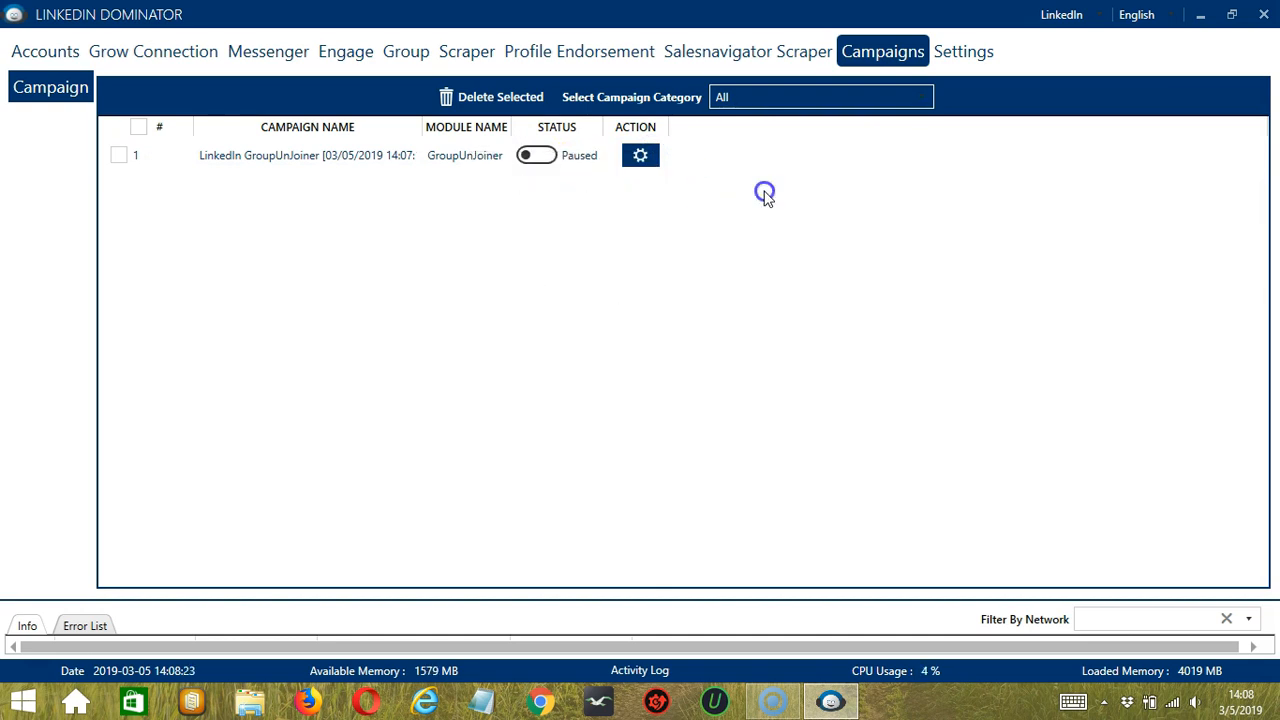